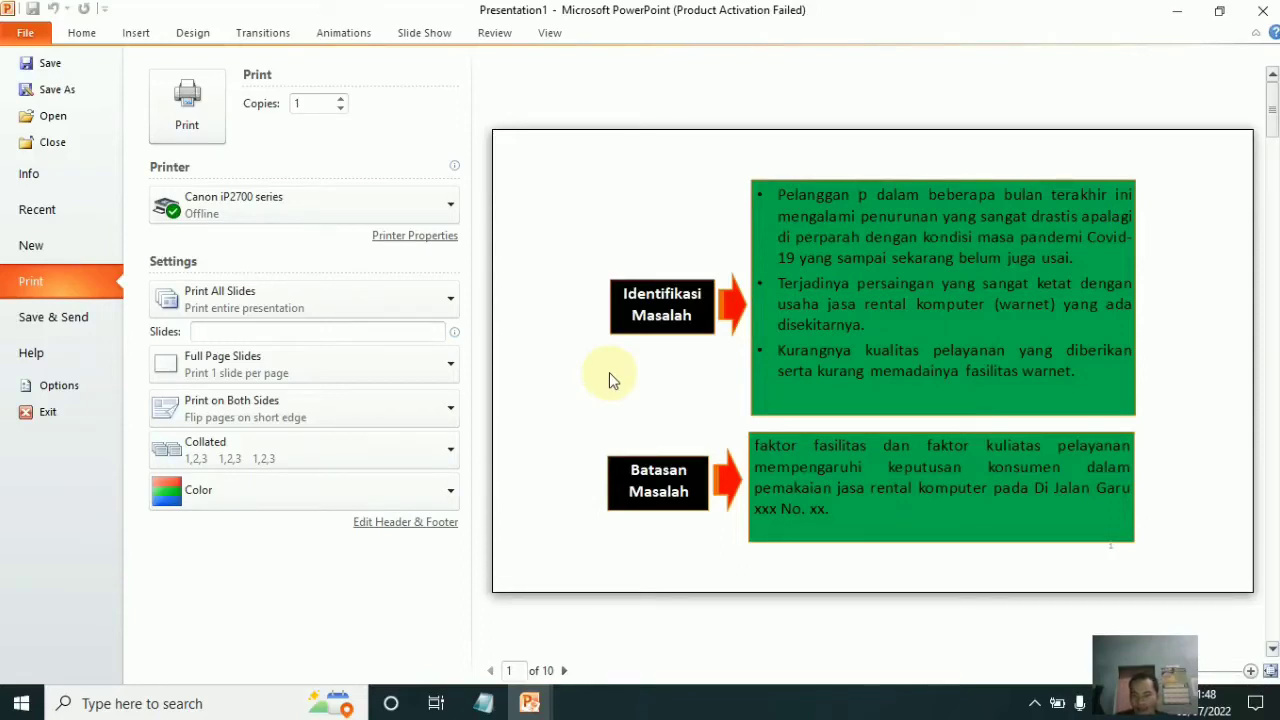
Switch the print layout to Notes Pages, view the notes header and footer settings, then exit to slide editing.
click(378, 313)
click(377, 310)
click(343, 368)
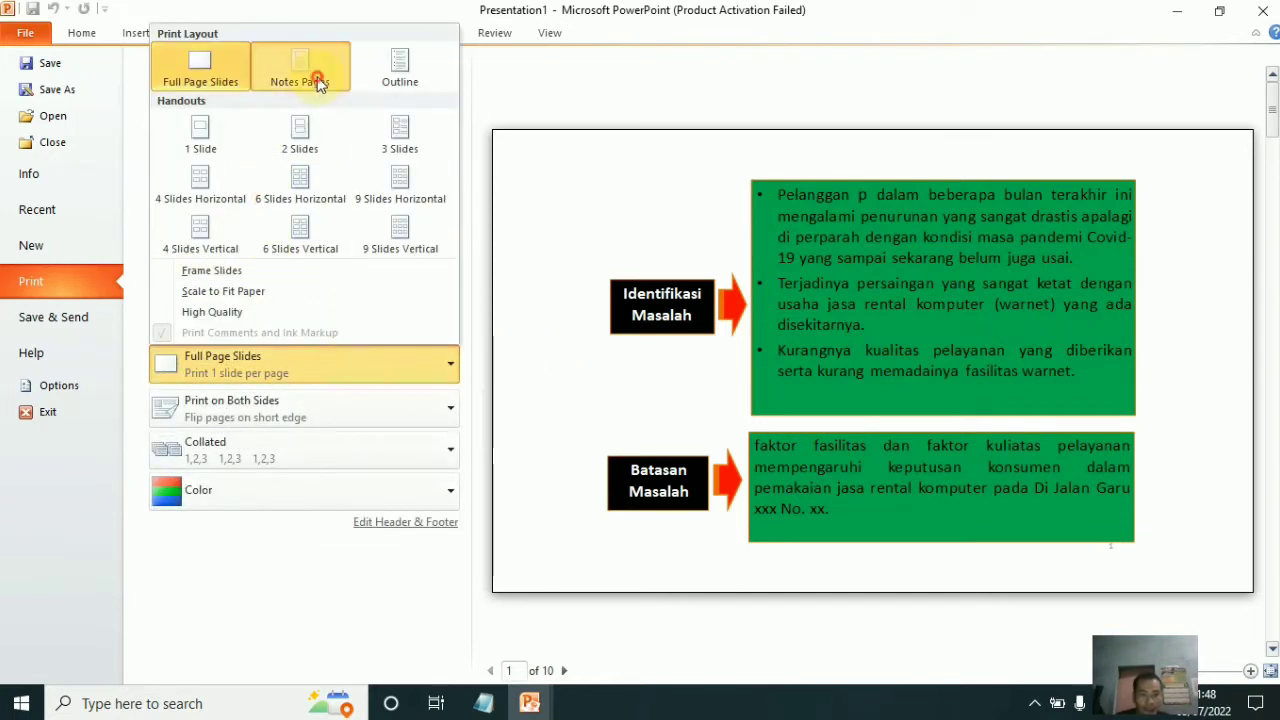
click(312, 78)
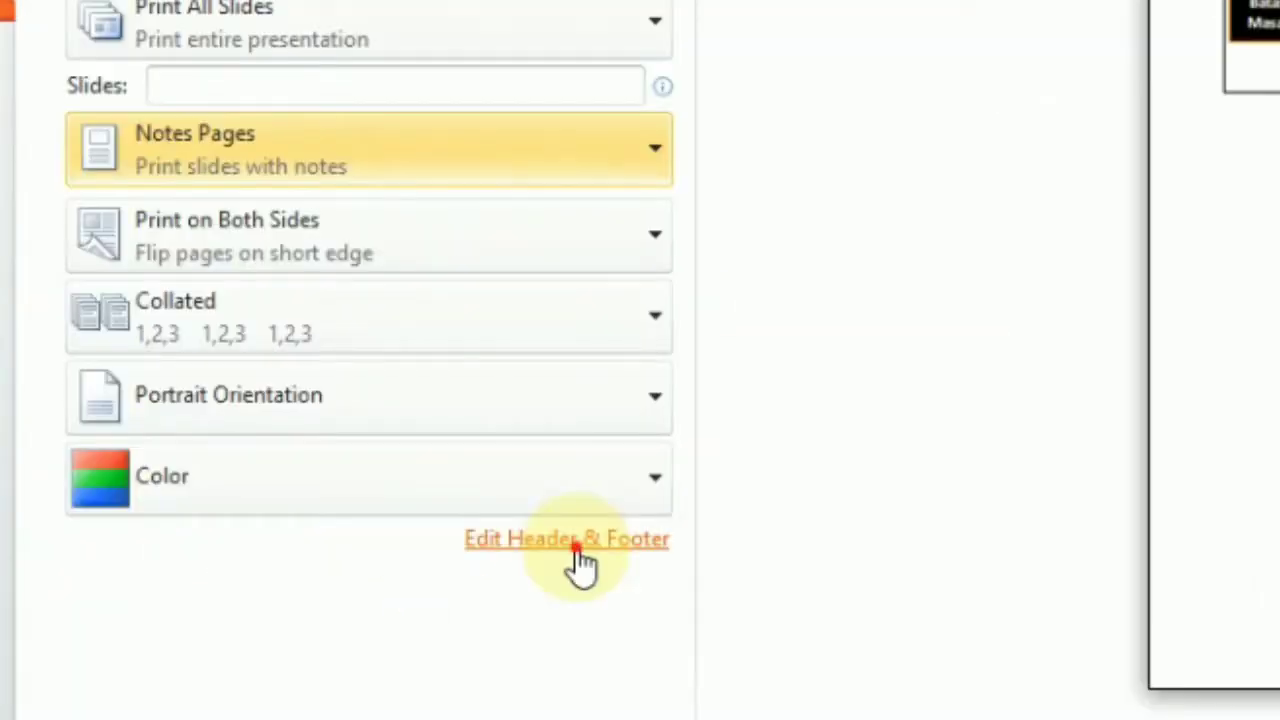
click(411, 570)
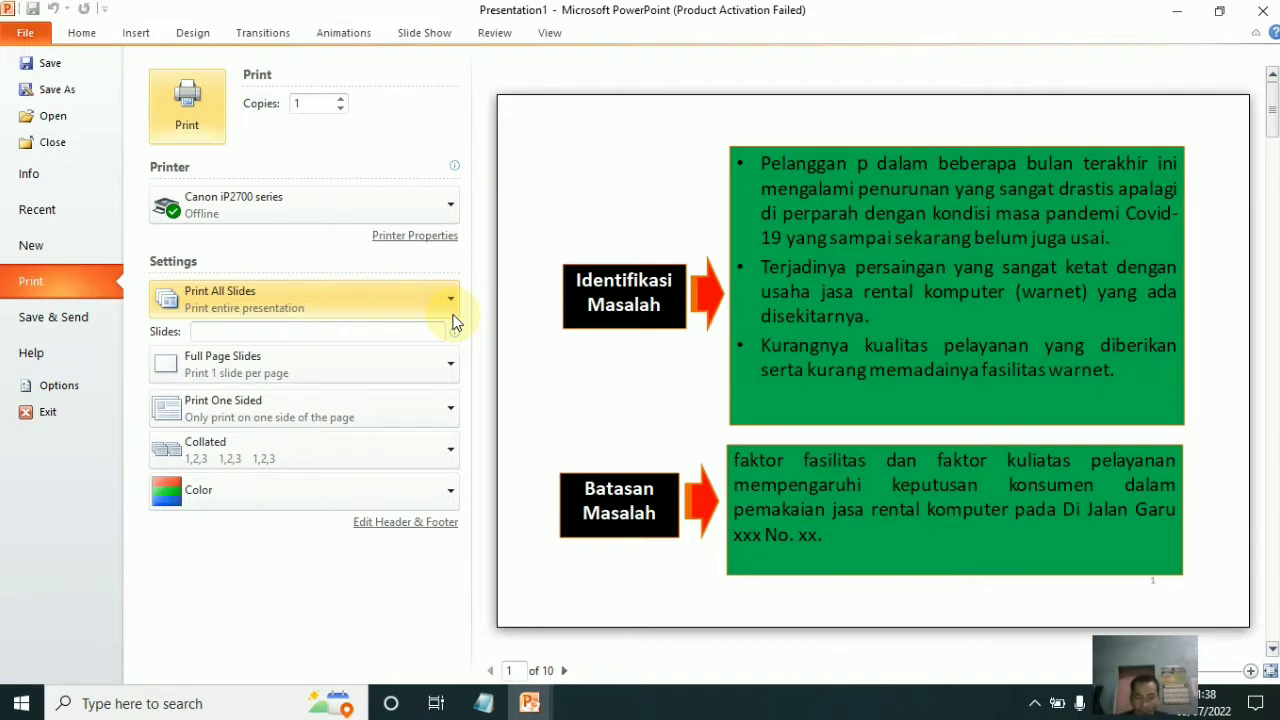
key(Escape)
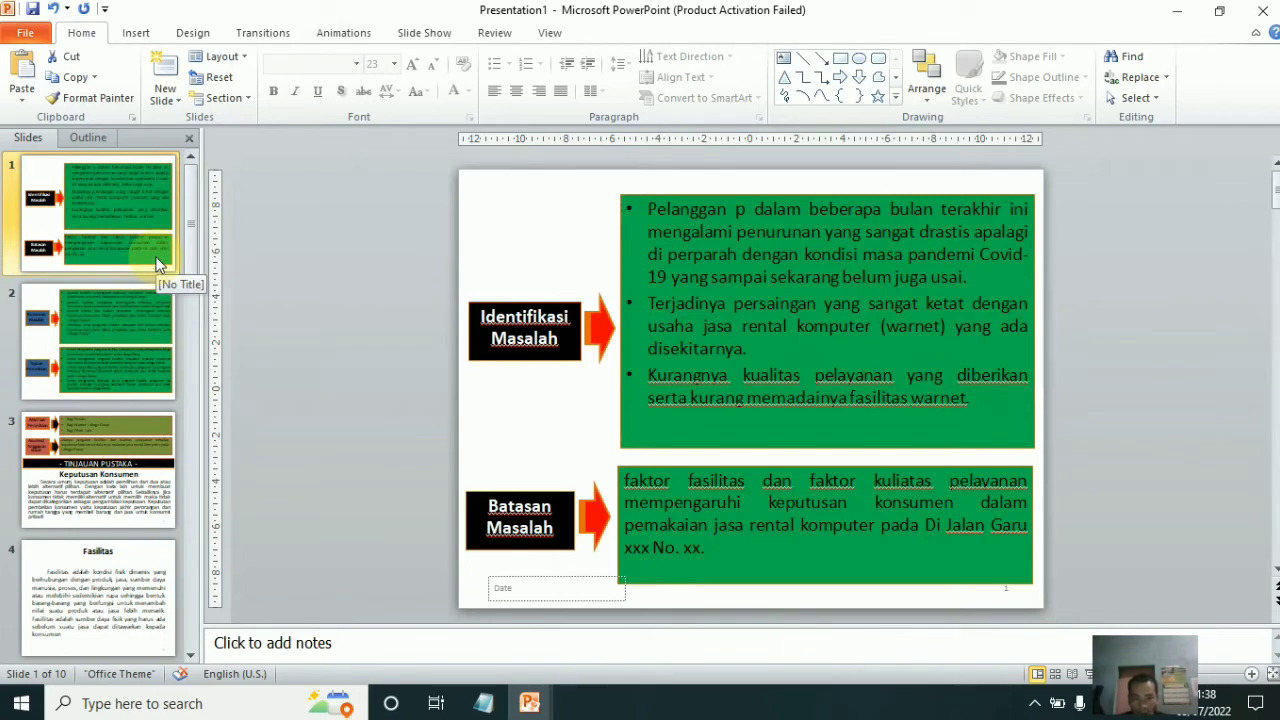
click(25, 36)
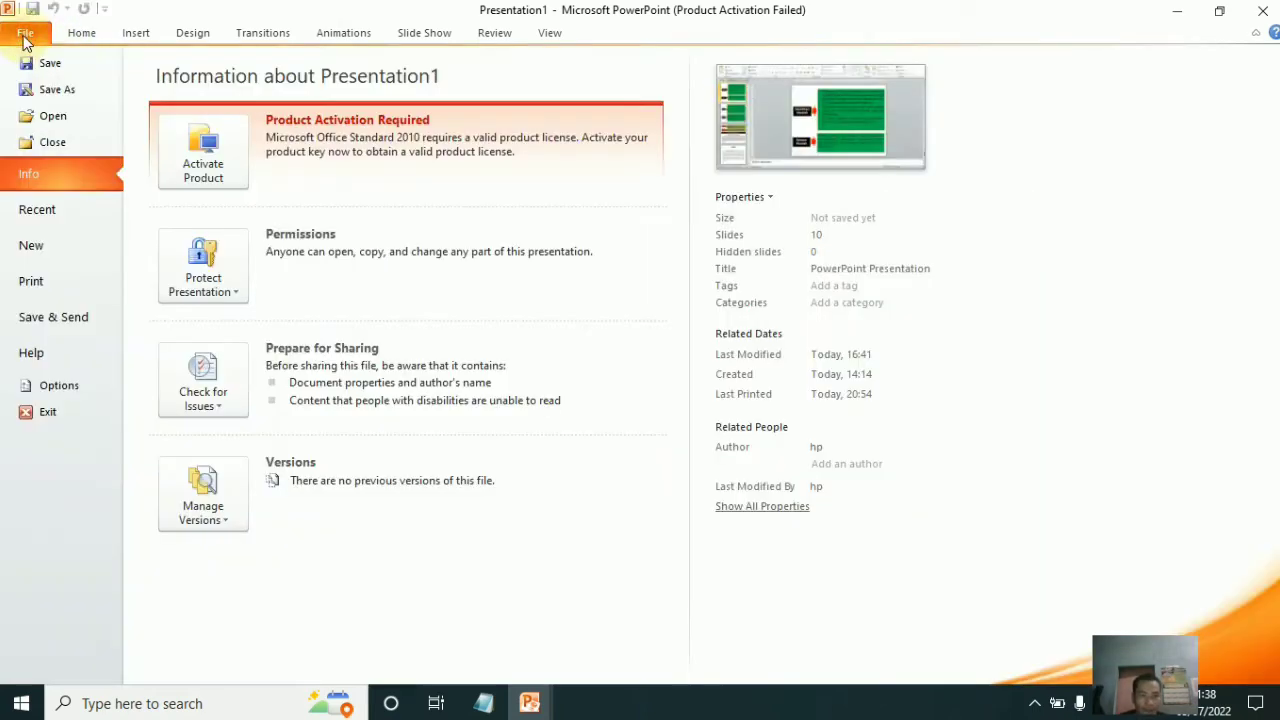
click(64, 284)
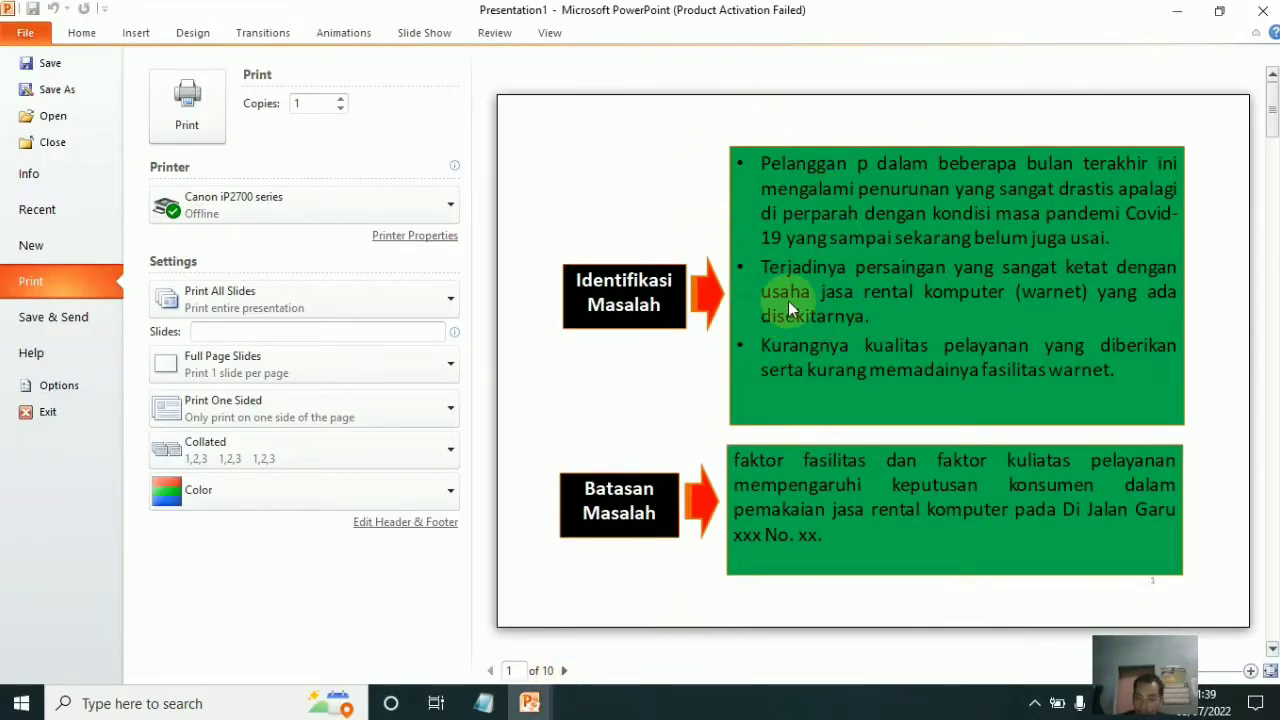
double_click(307, 106)
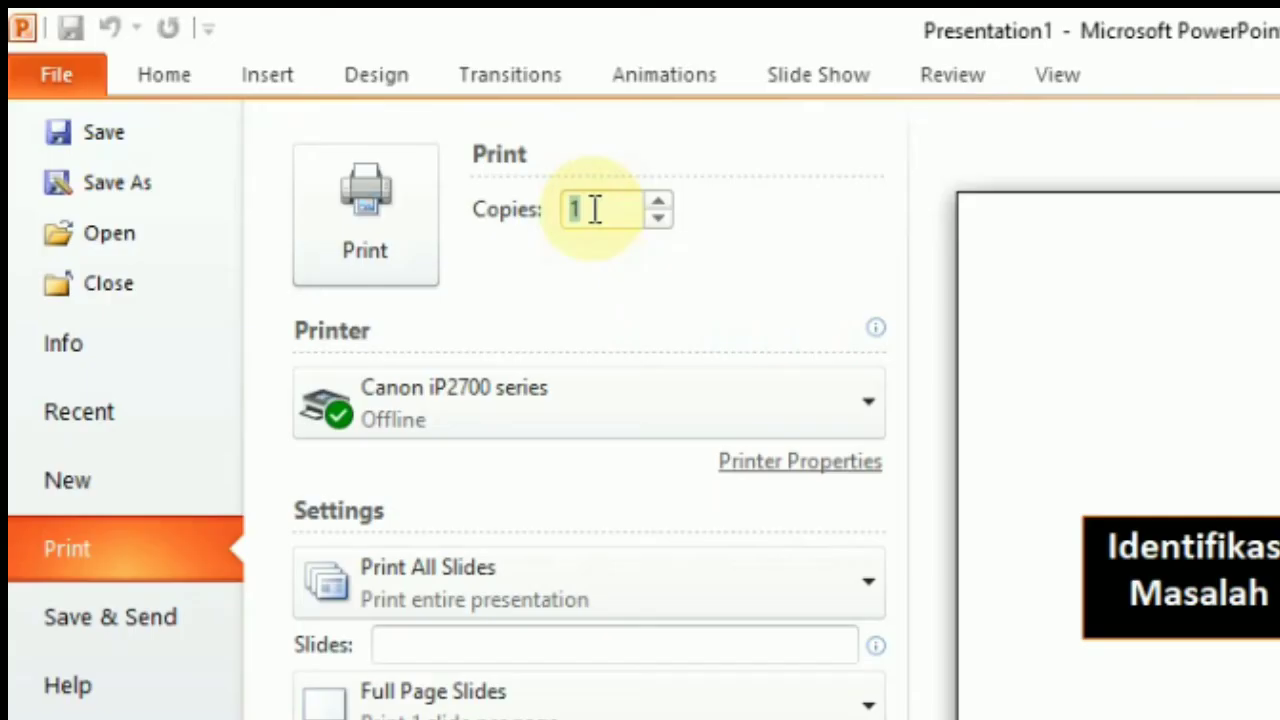
text(10)
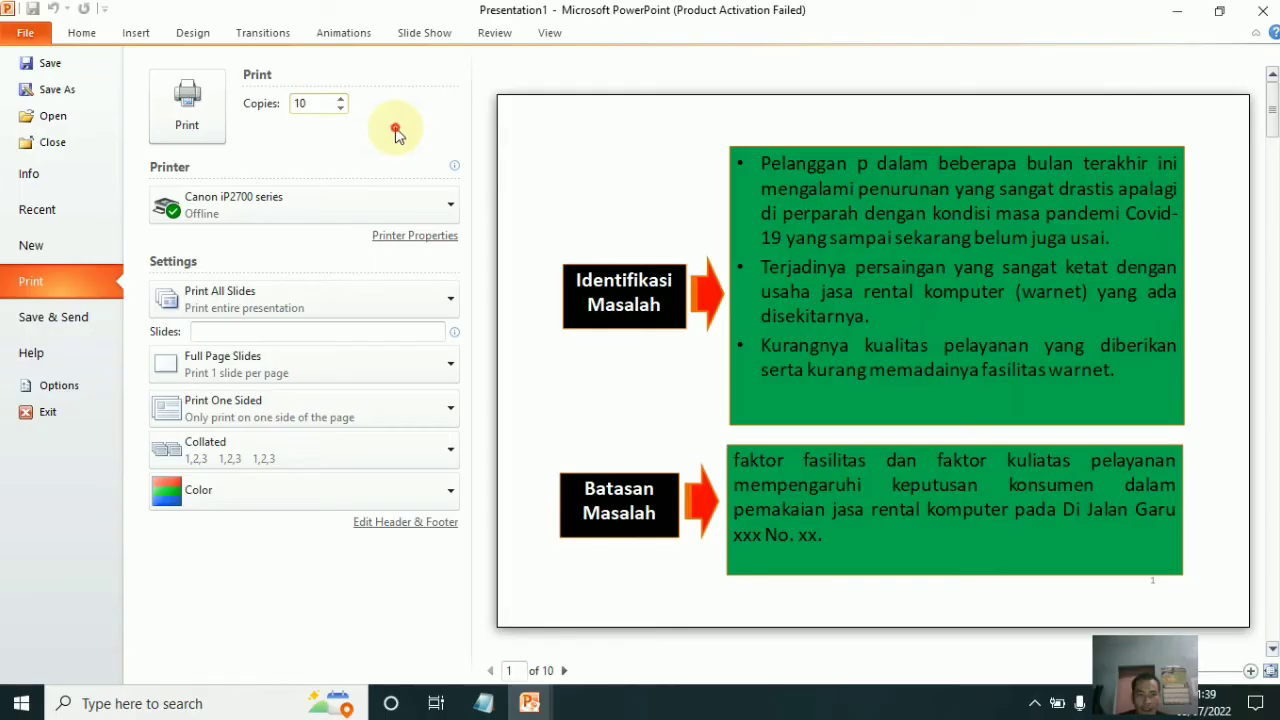
click(396, 134)
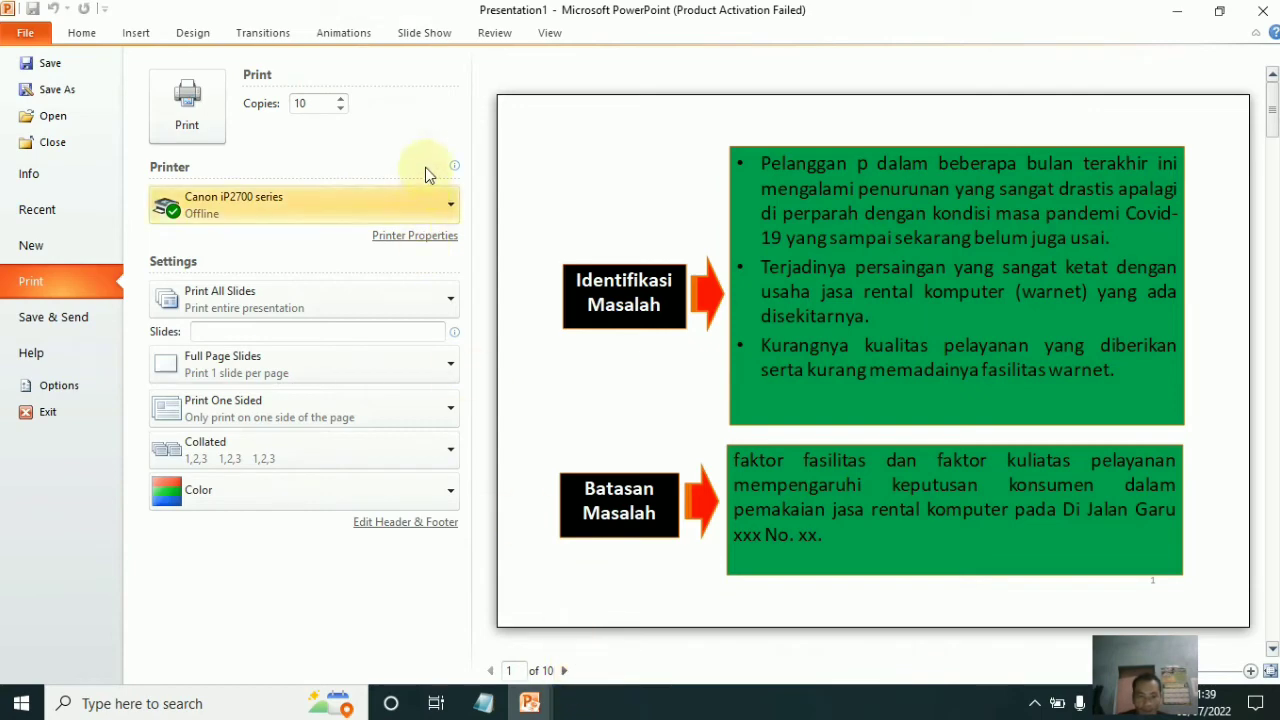
double_click(304, 104)
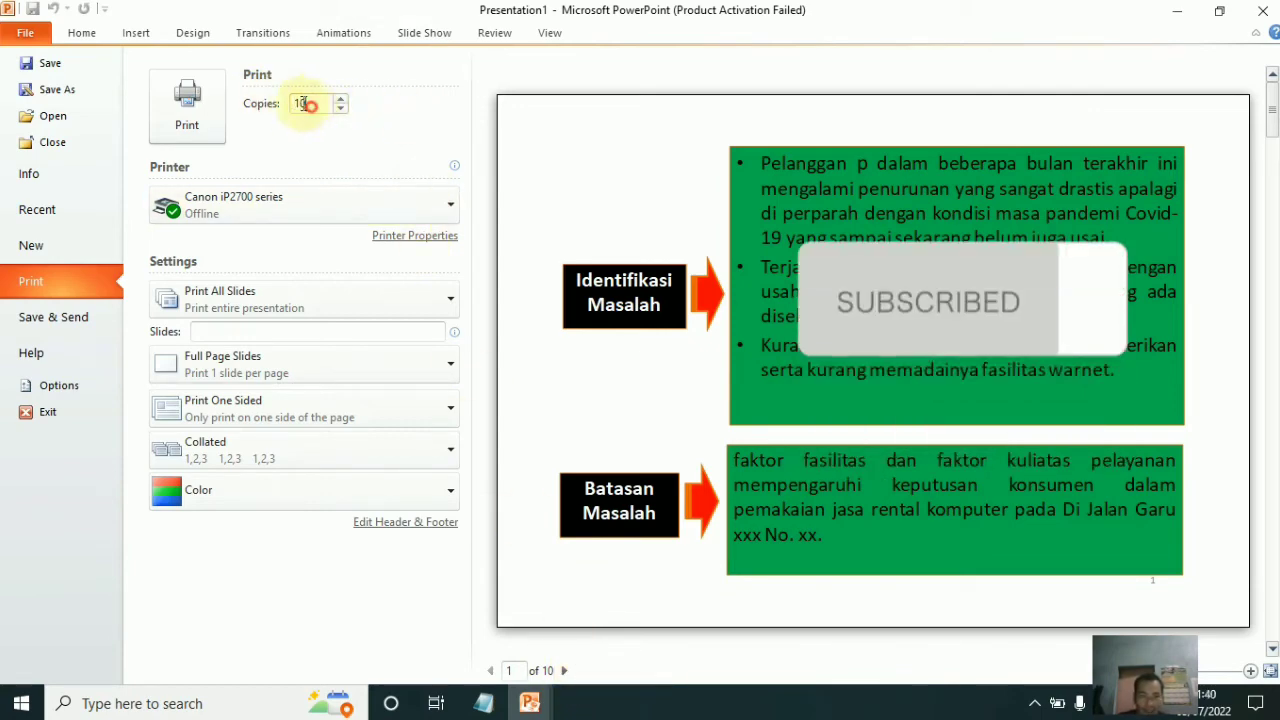
text(32)
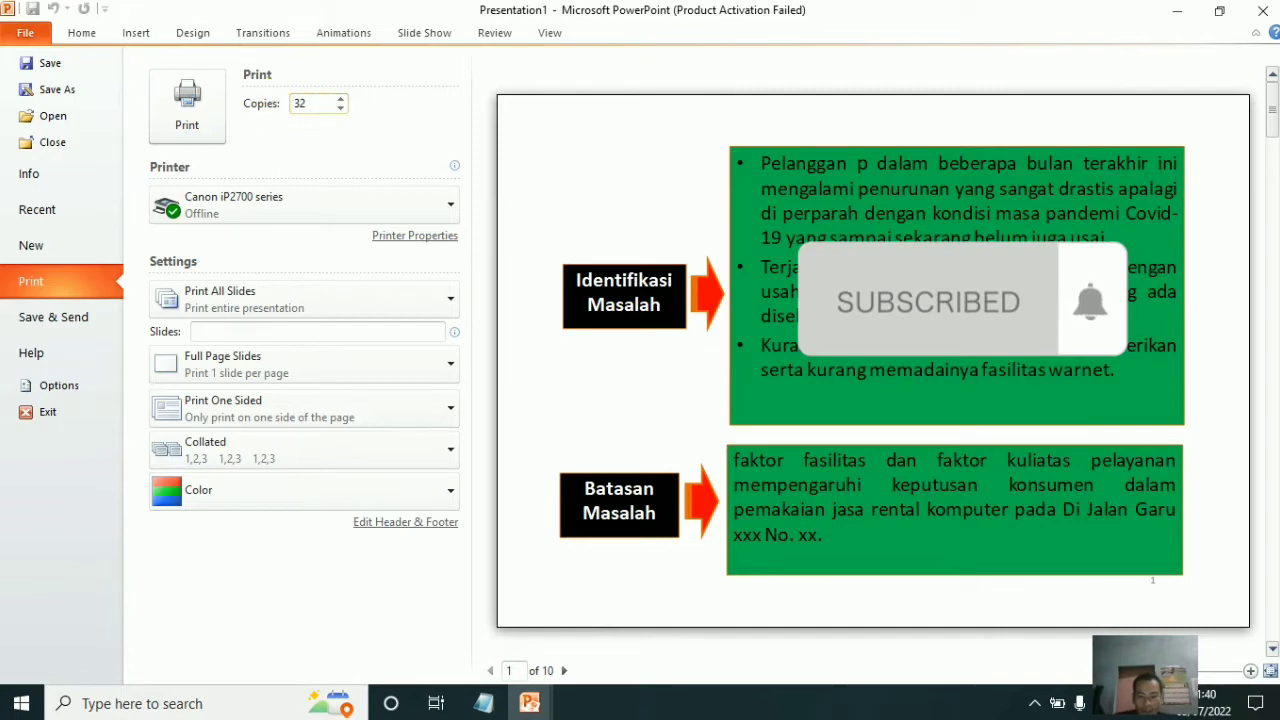
text(.000)
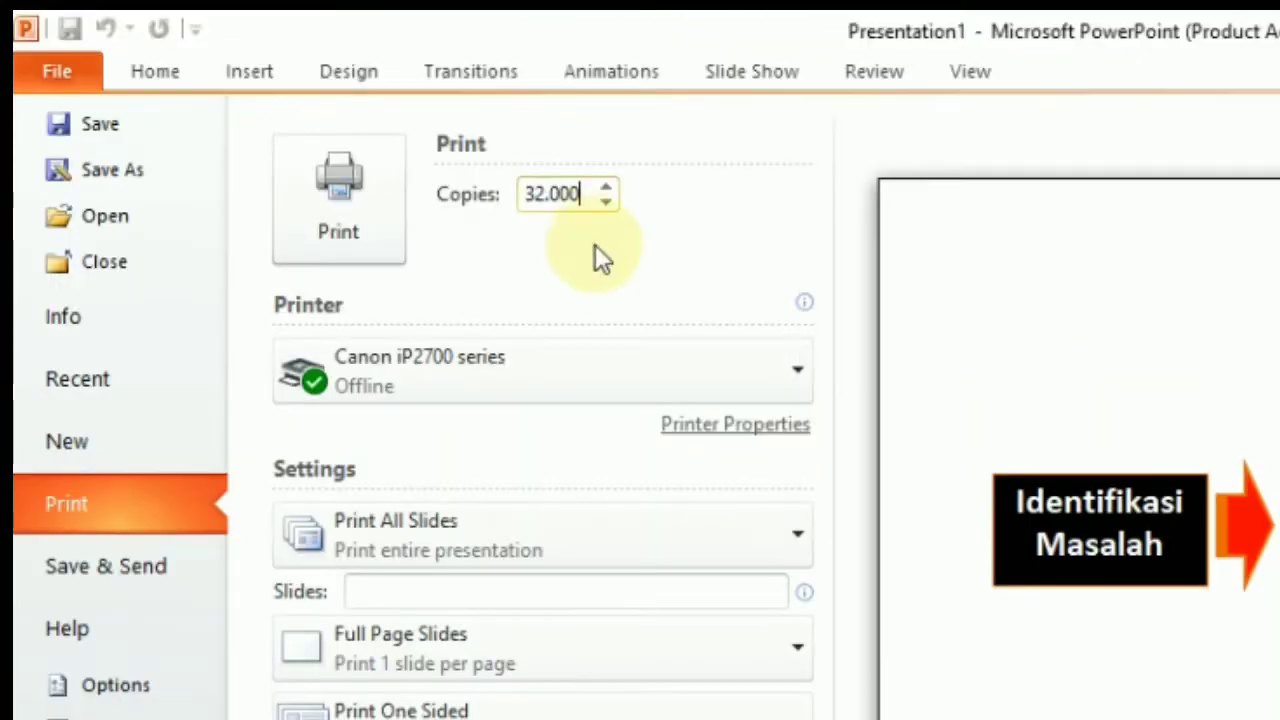
click(610, 193)
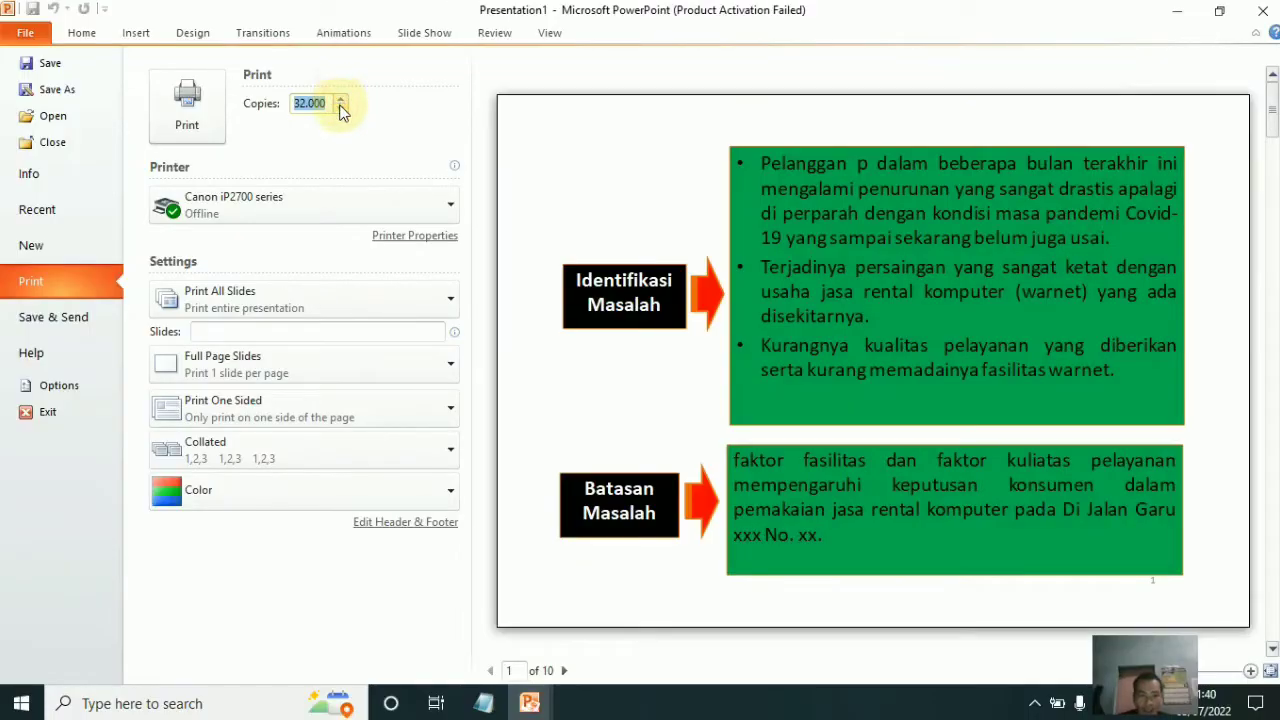
click(341, 109)
click(341, 99)
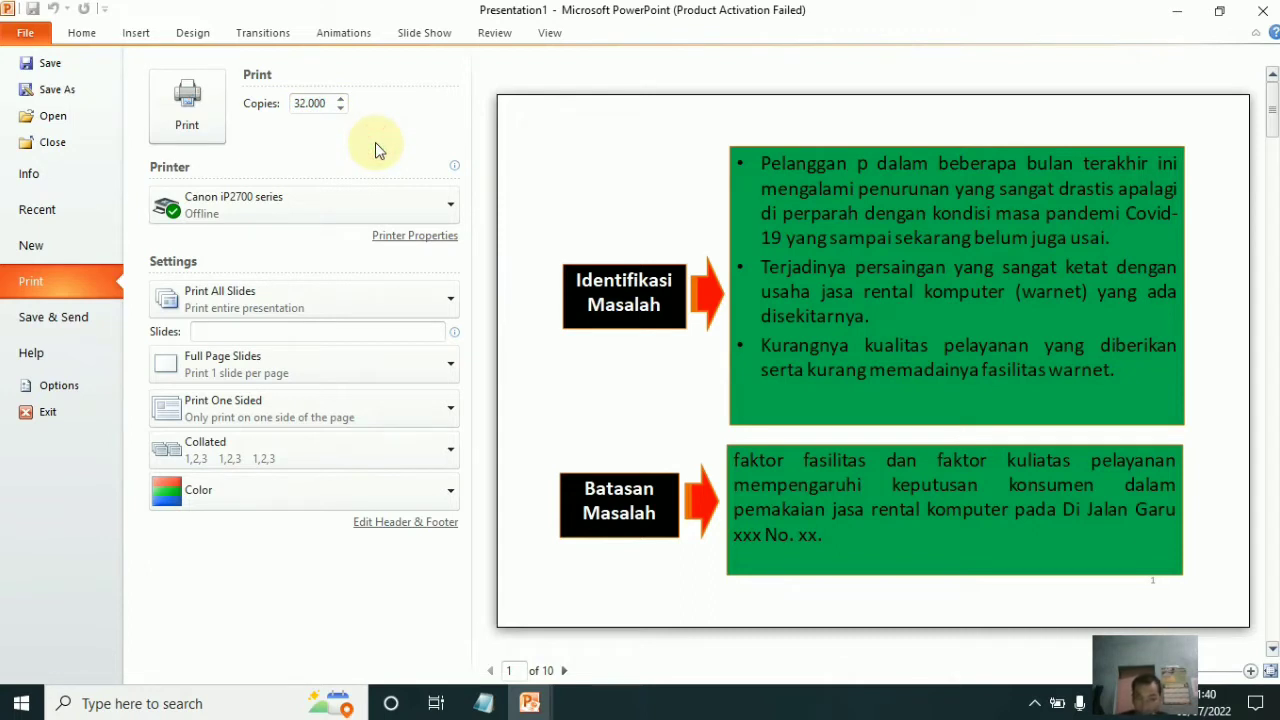
text(1)
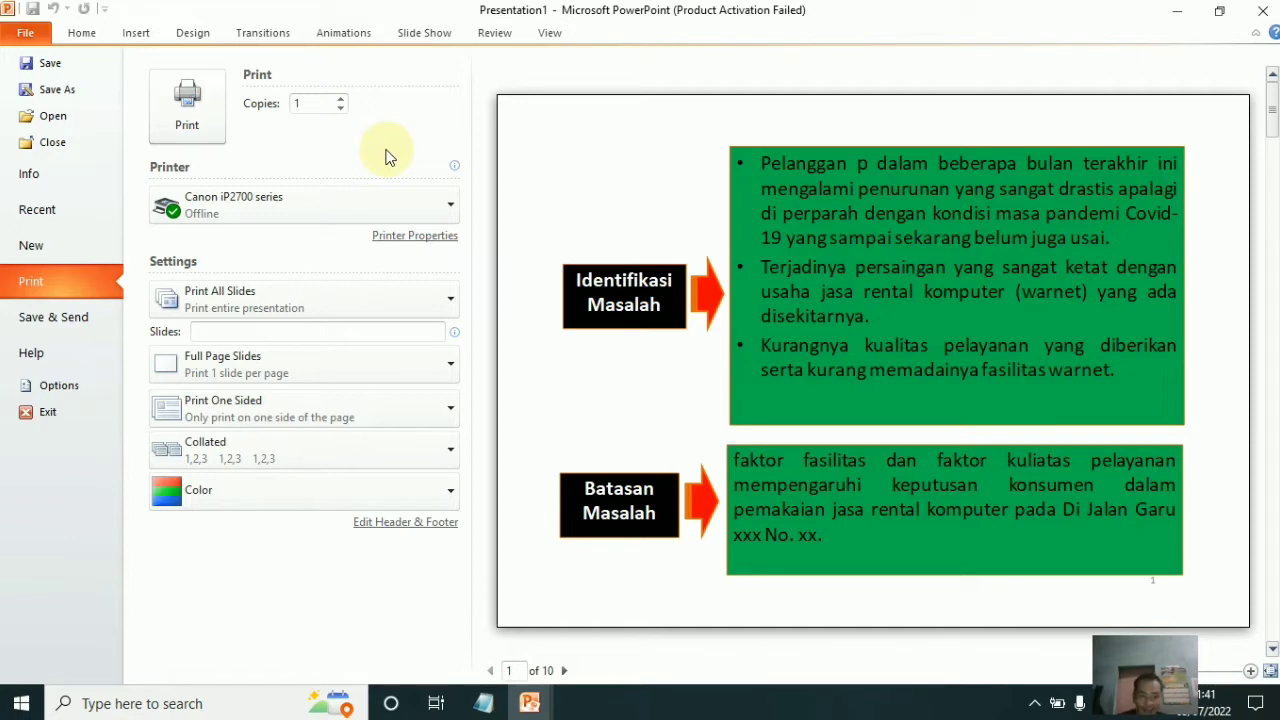
Keep Full Page Slides as the print layout and turn on Scale to Fit Paper.
click(412, 364)
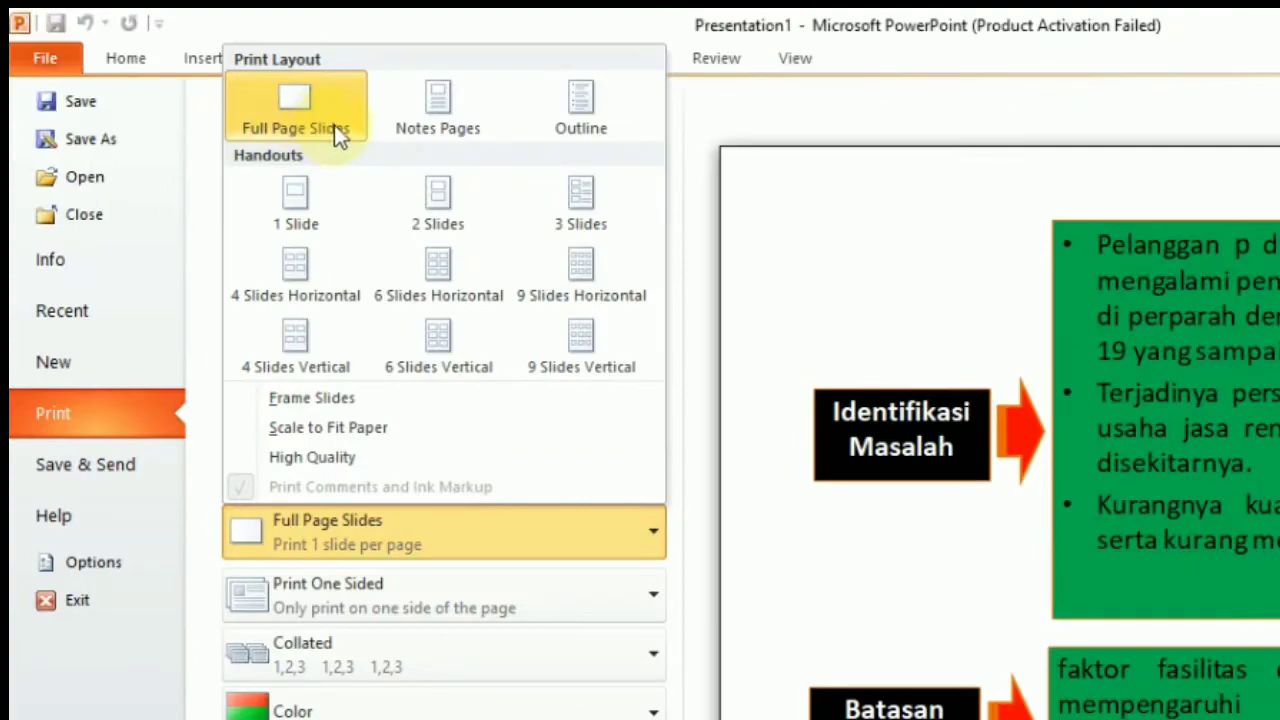
click(314, 119)
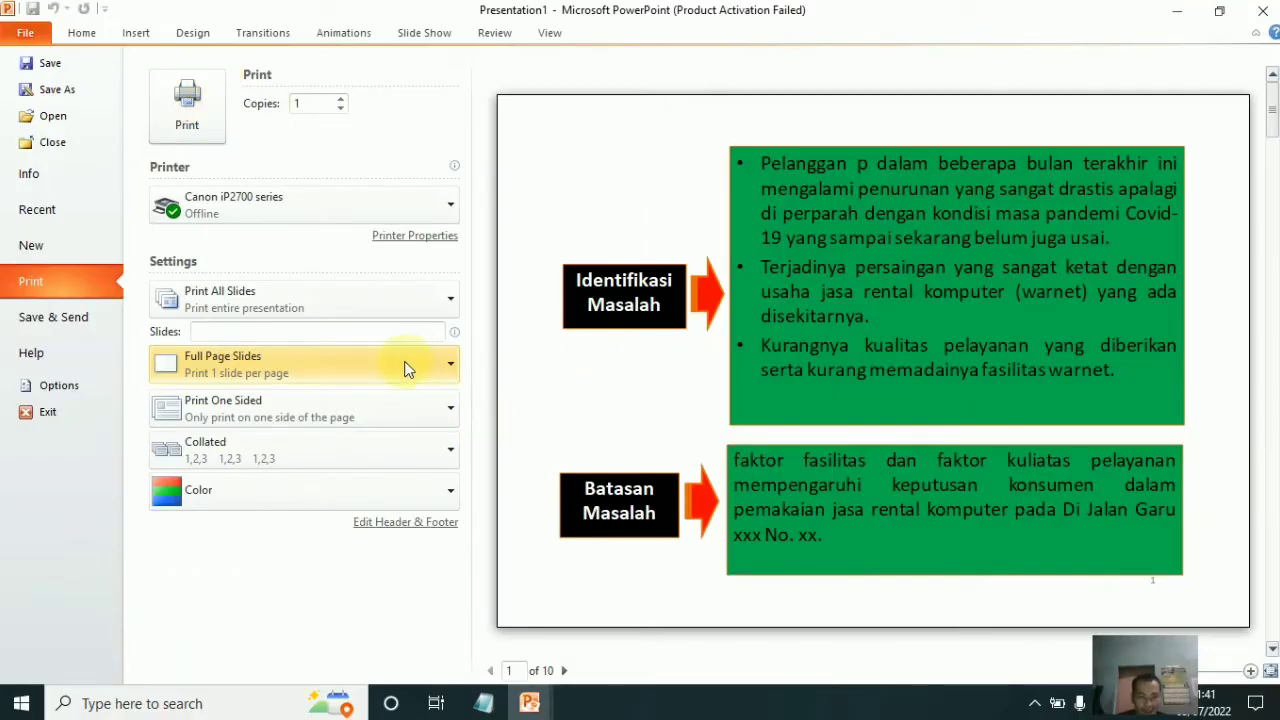
click(405, 366)
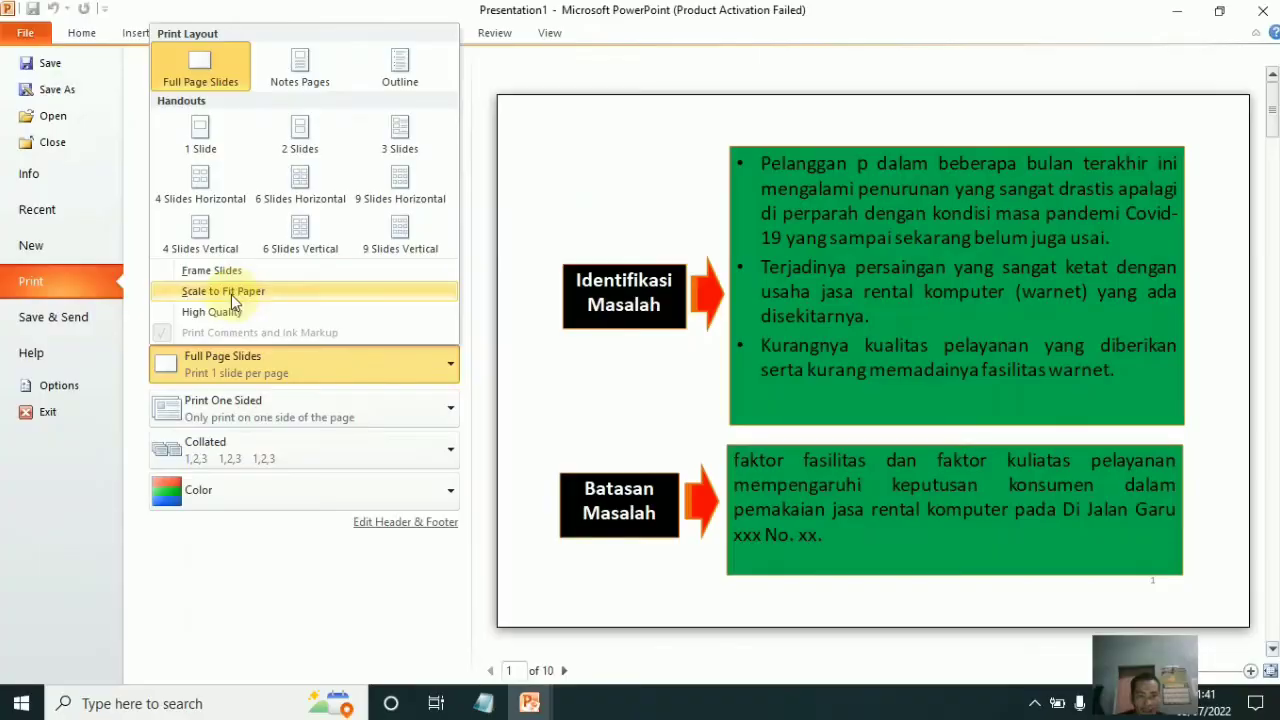
click(248, 294)
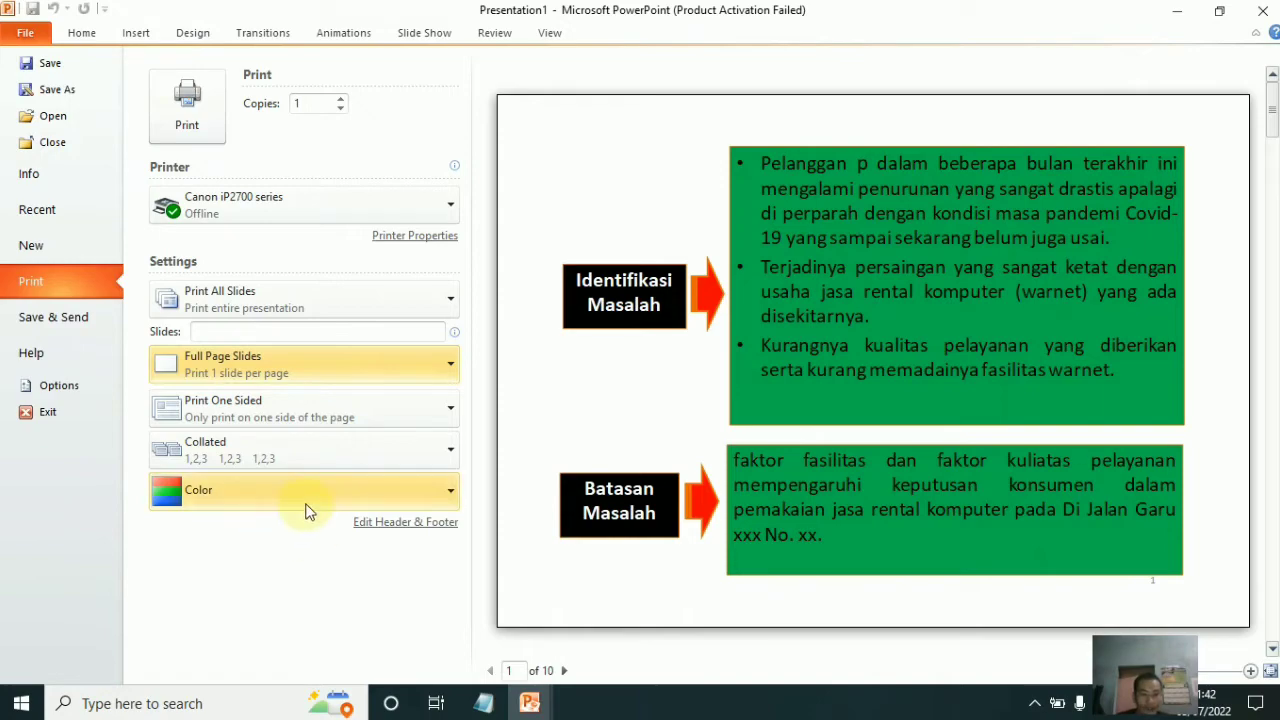
click(306, 507)
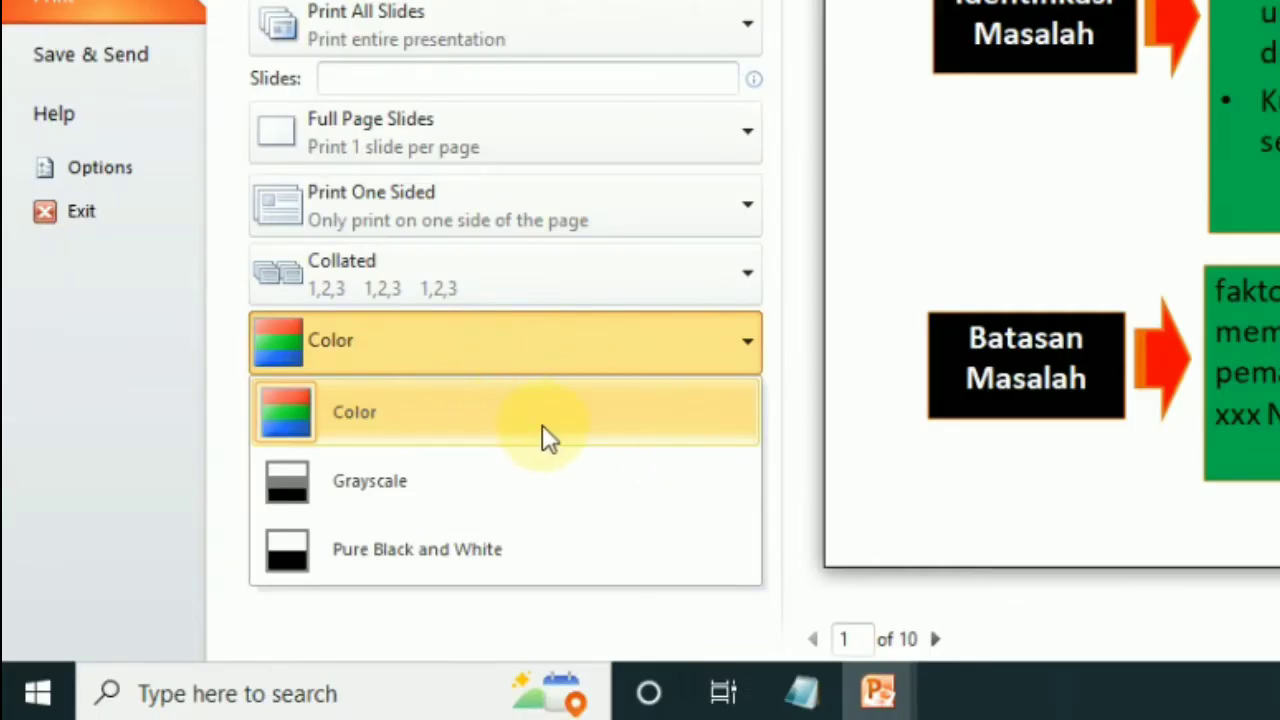
click(536, 415)
click(514, 352)
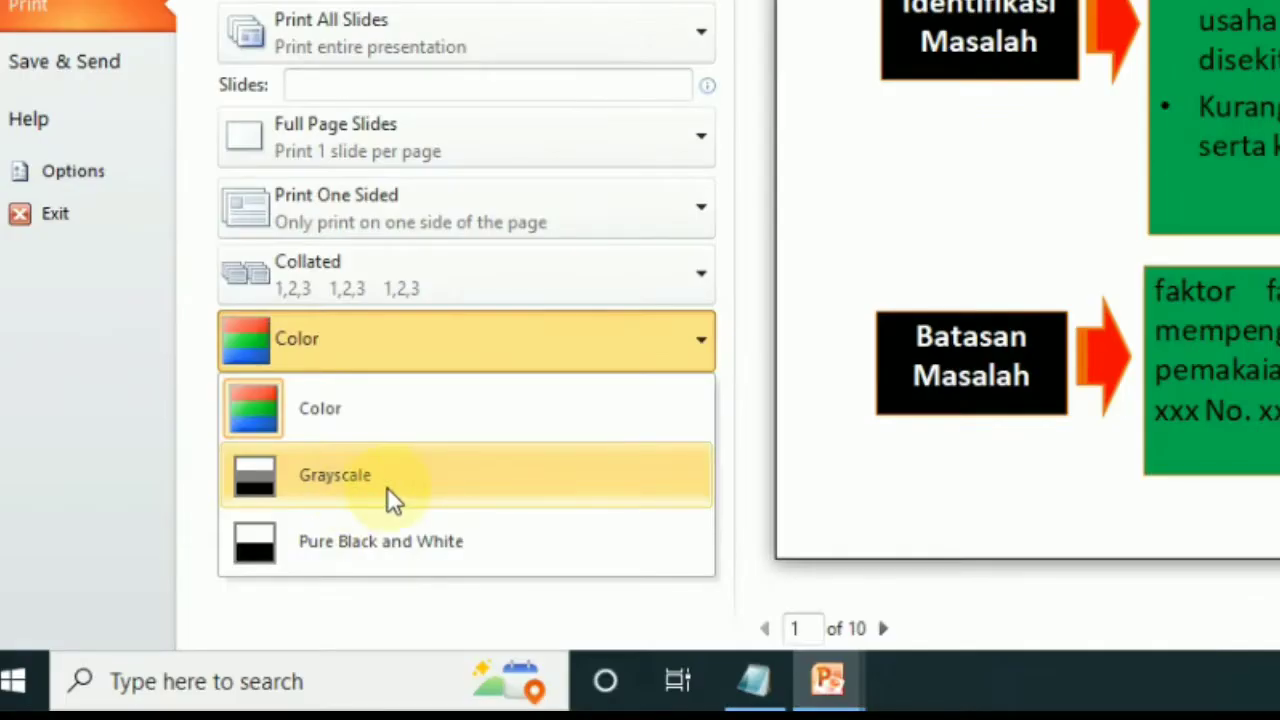
click(262, 583)
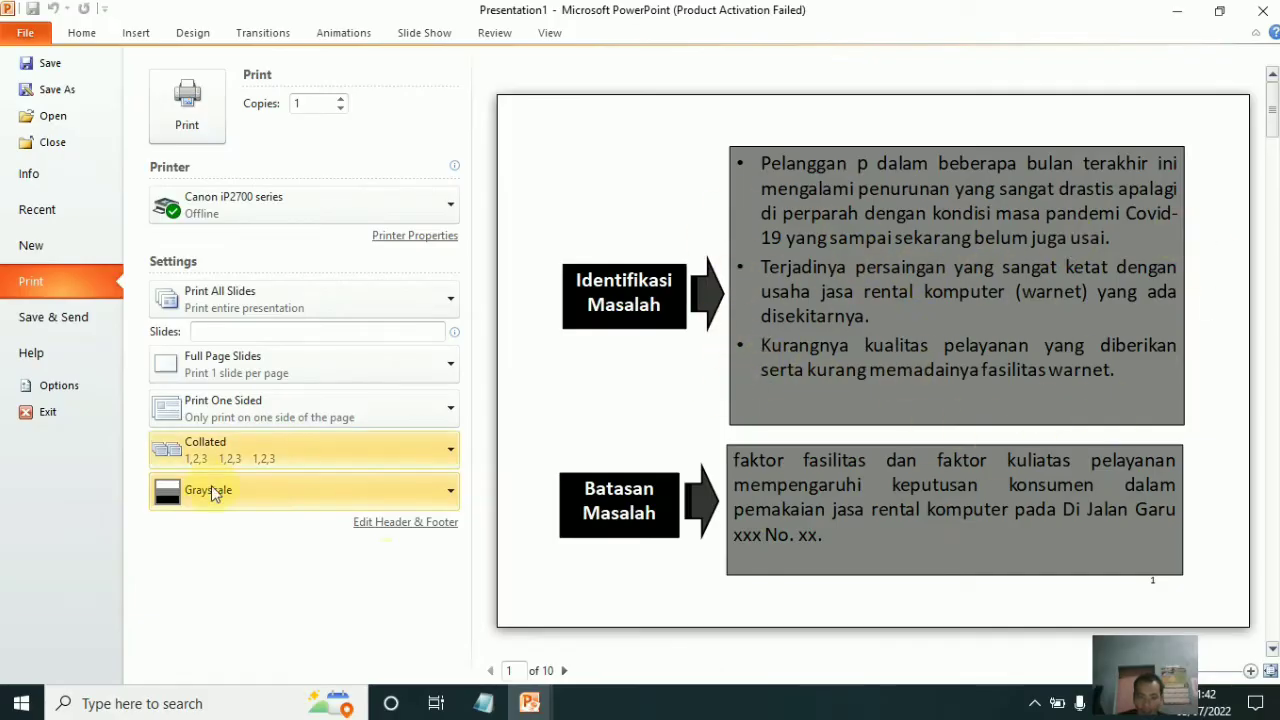
click(278, 495)
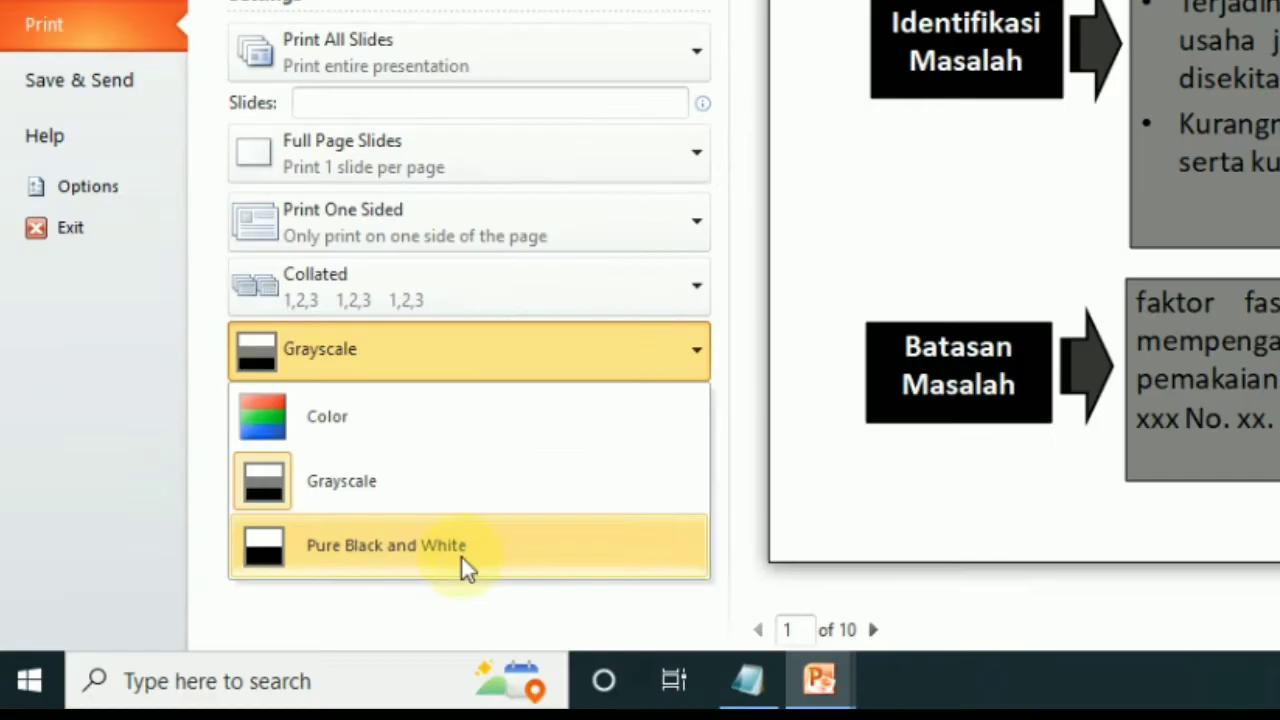
click(476, 565)
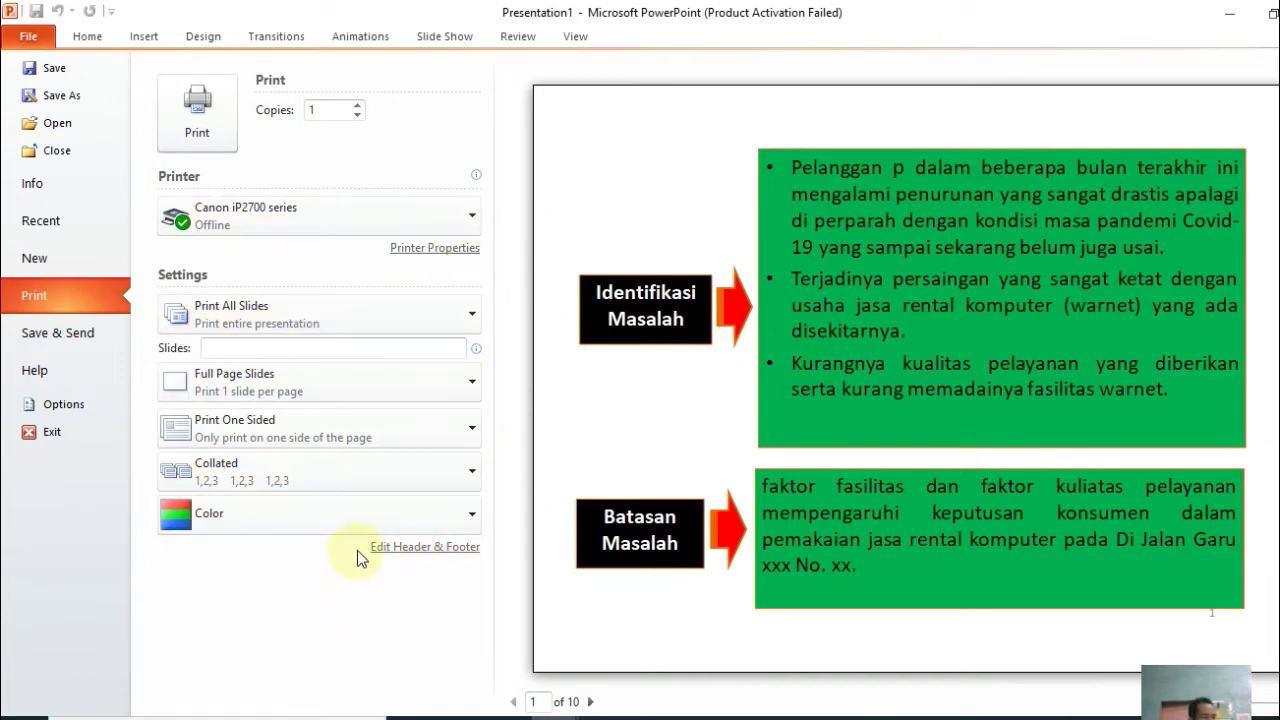
click(330, 603)
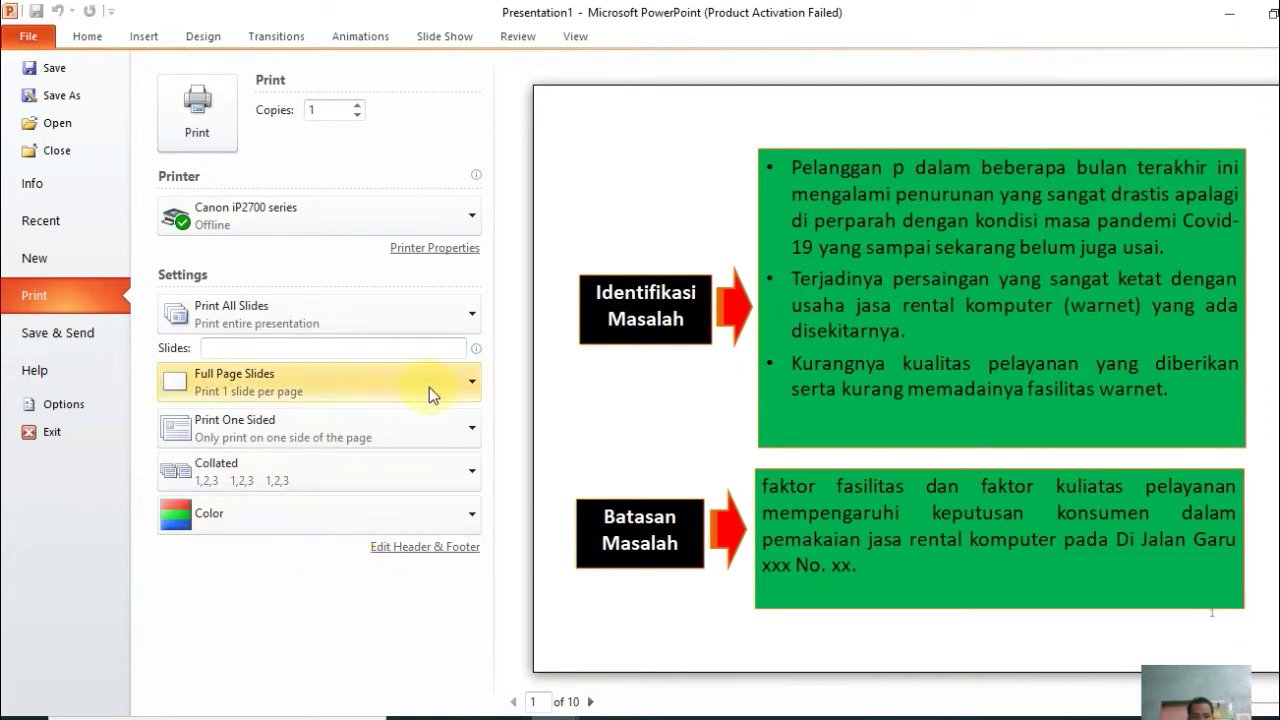
click(355, 390)
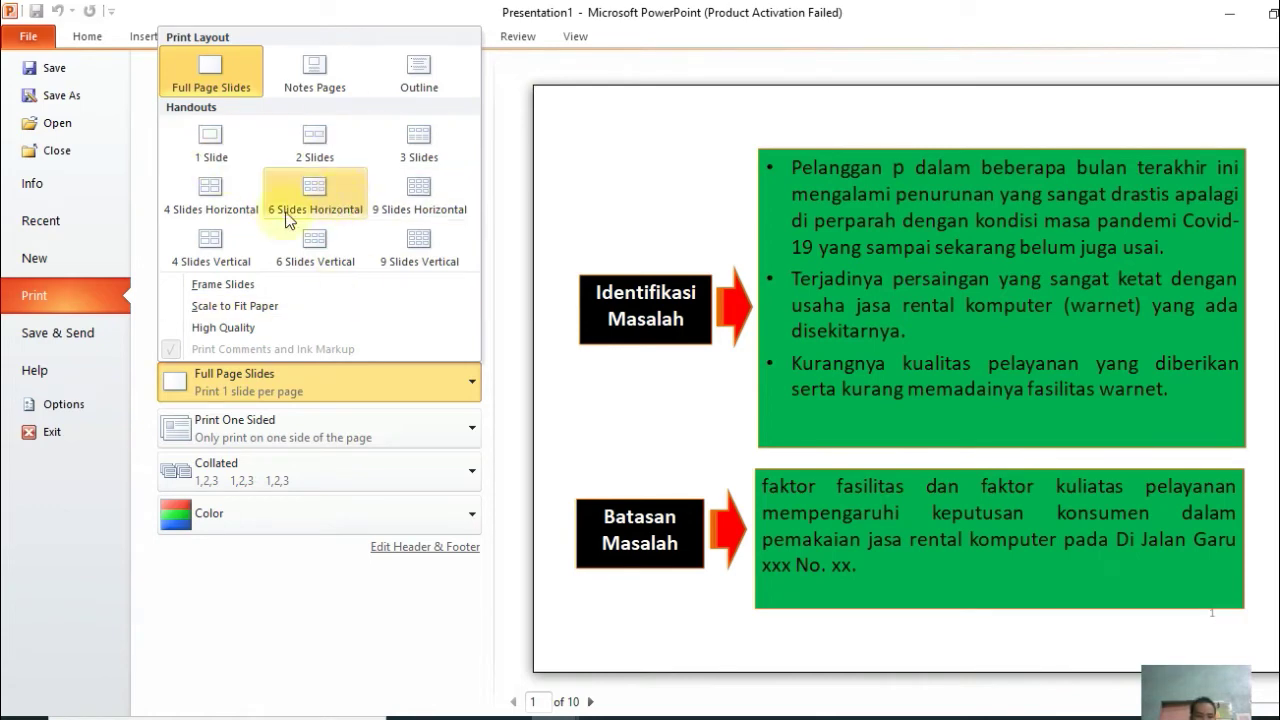
click(226, 160)
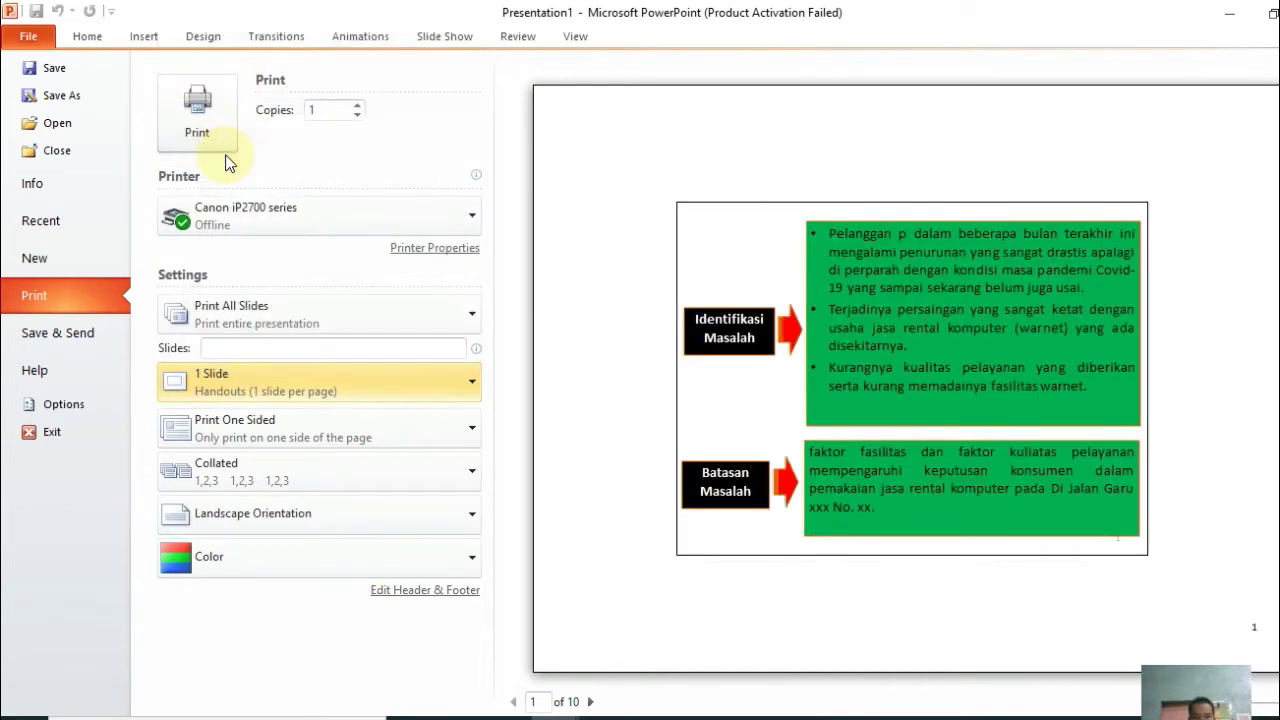
click(413, 518)
click(408, 520)
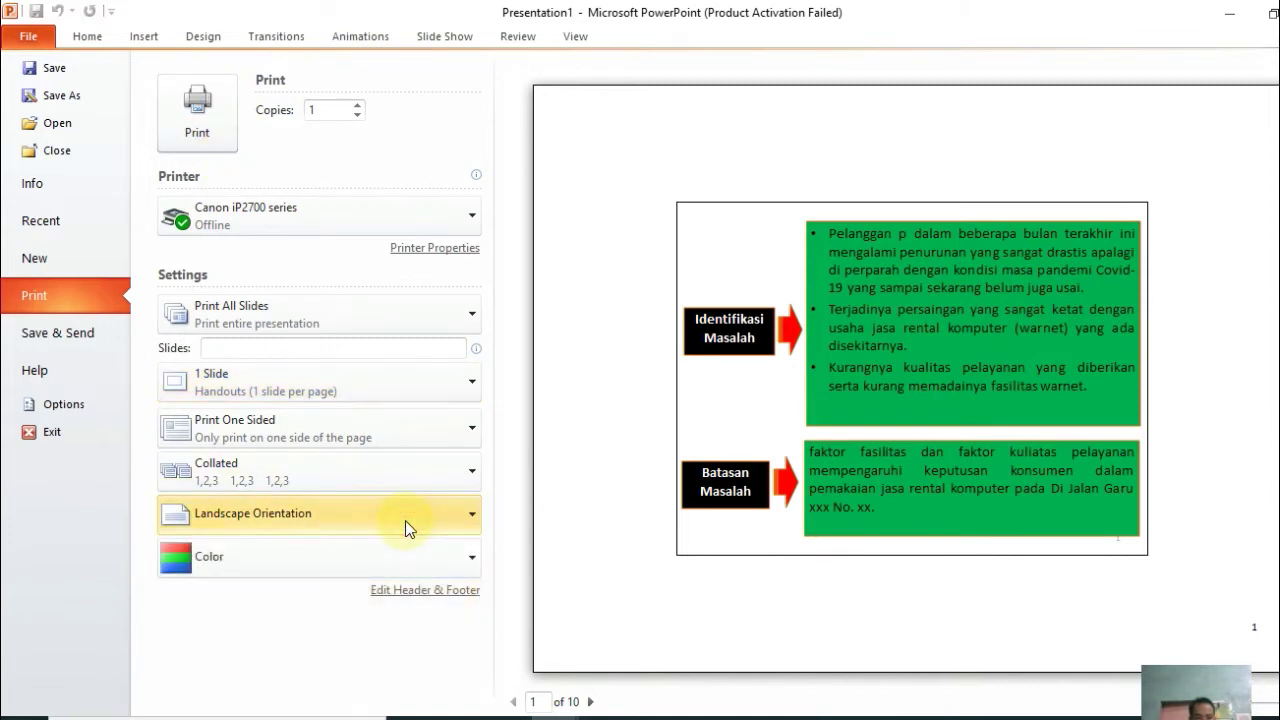
click(408, 520)
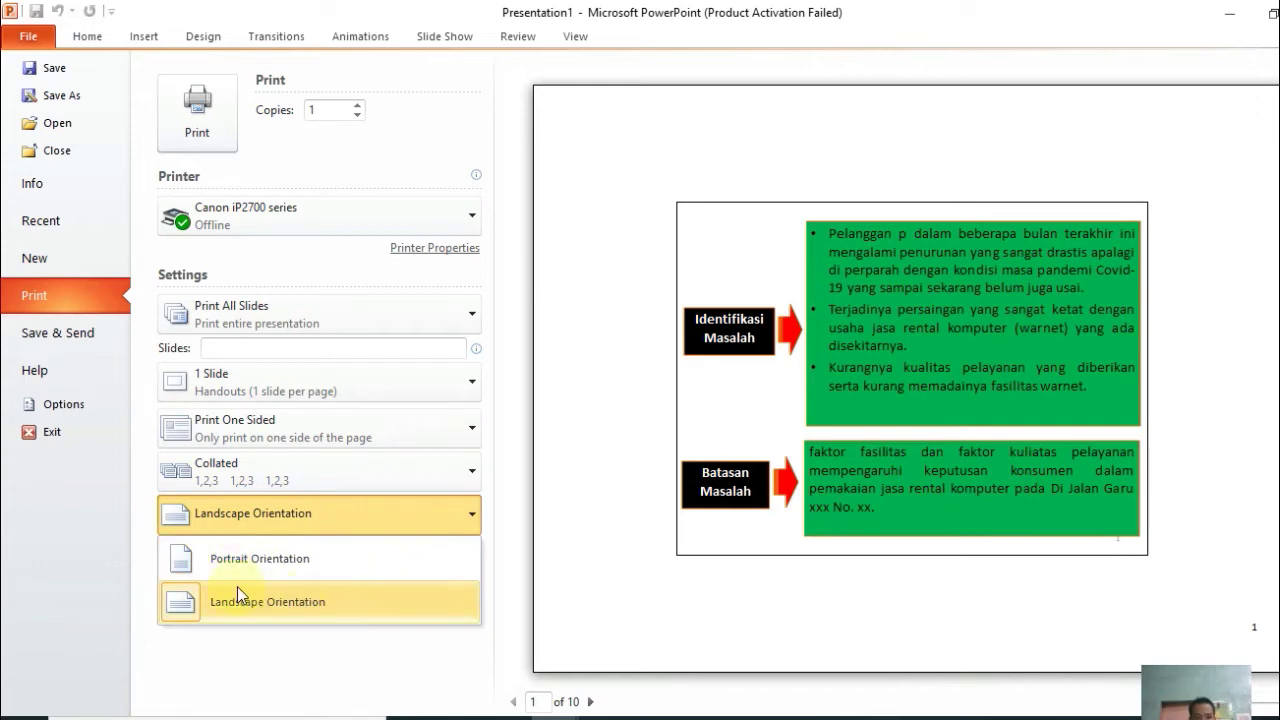
click(260, 560)
click(306, 507)
click(286, 602)
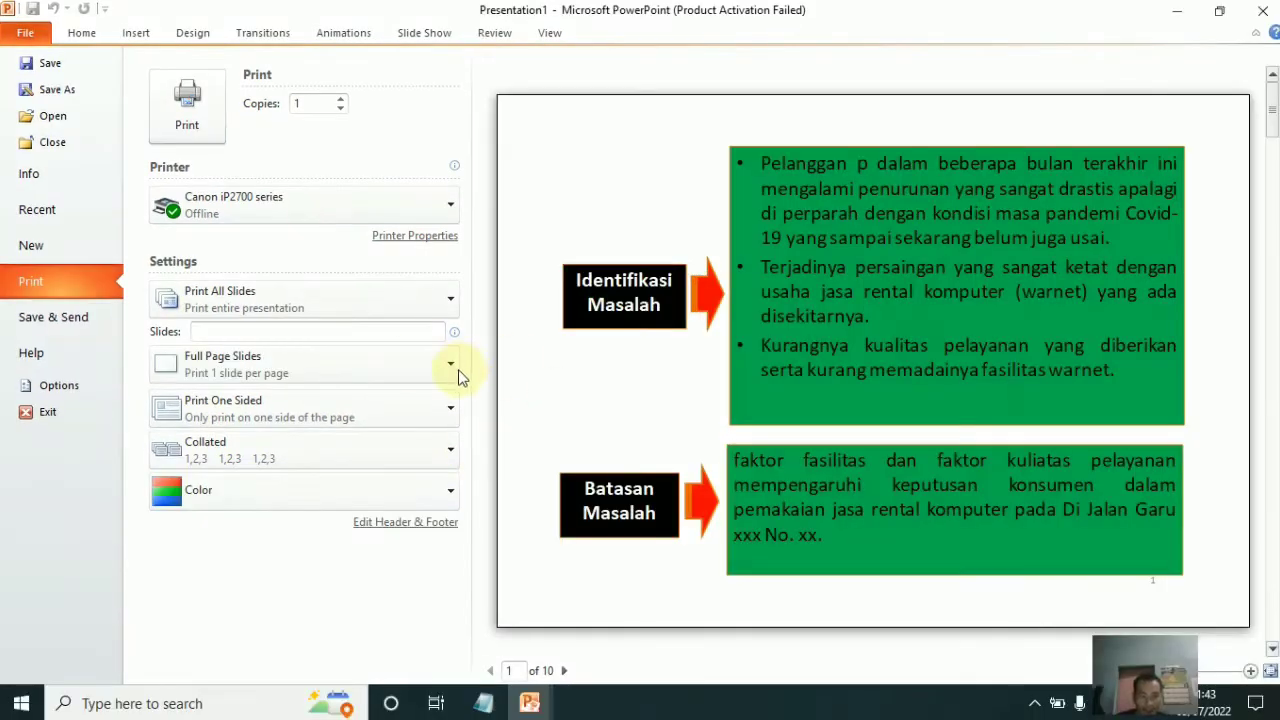
click(405, 370)
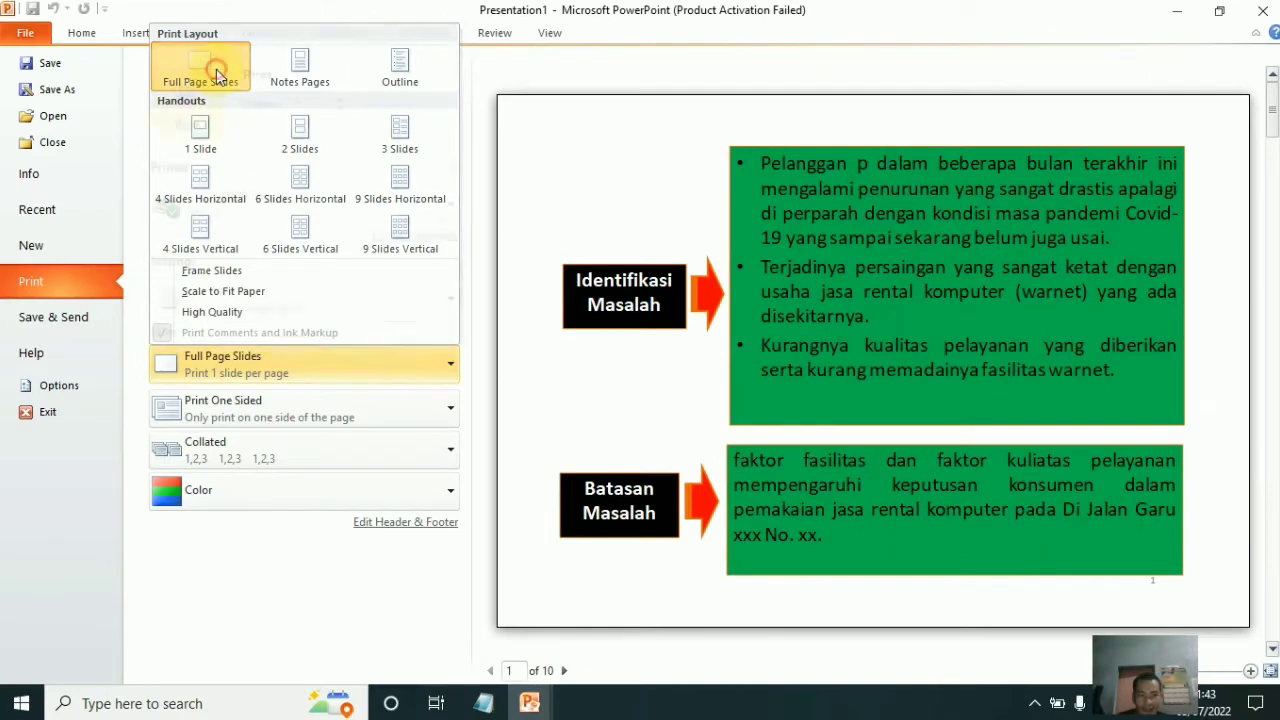
Preview the slides as Notes Pages, then switch the print layout back to Full Page Slides.
click(226, 78)
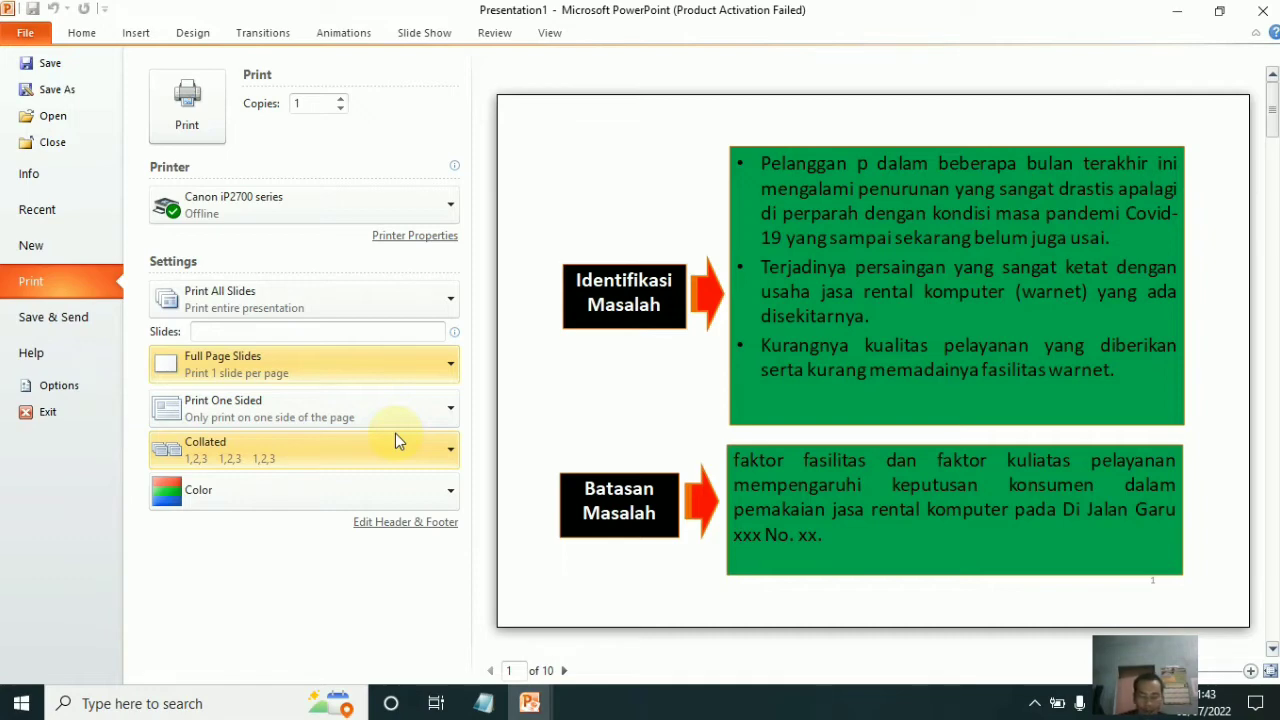
click(400, 369)
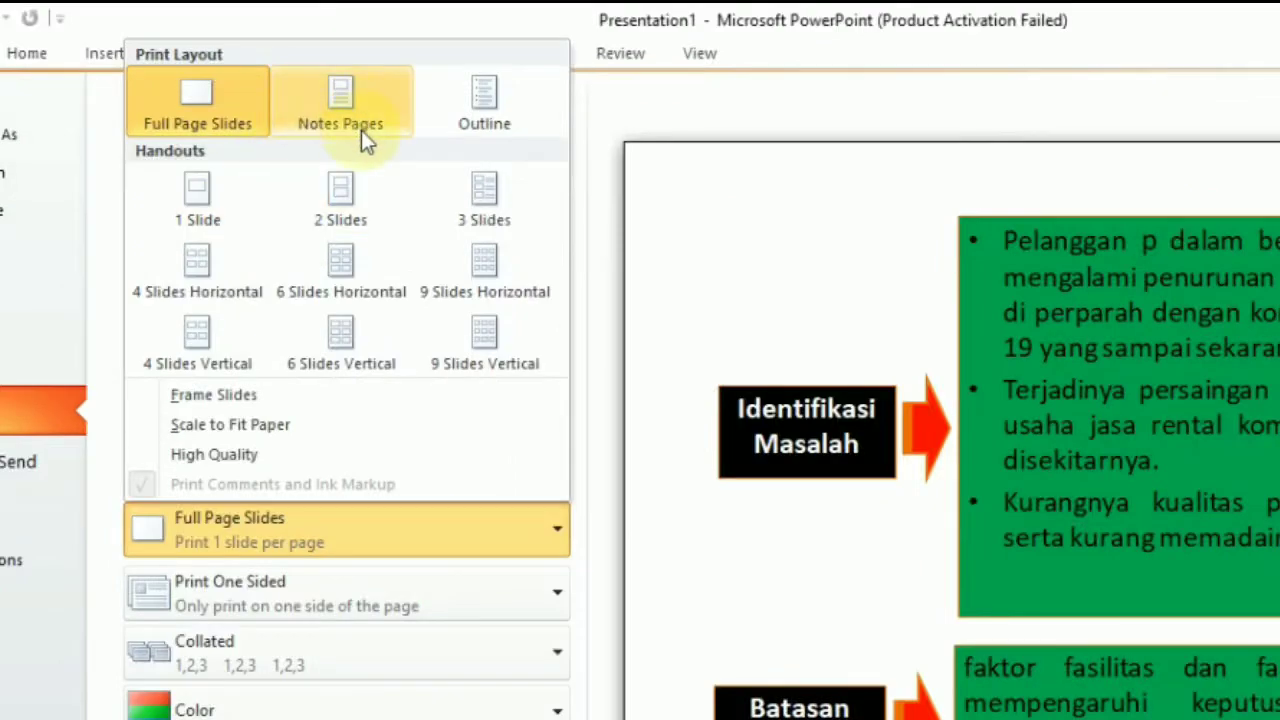
click(358, 120)
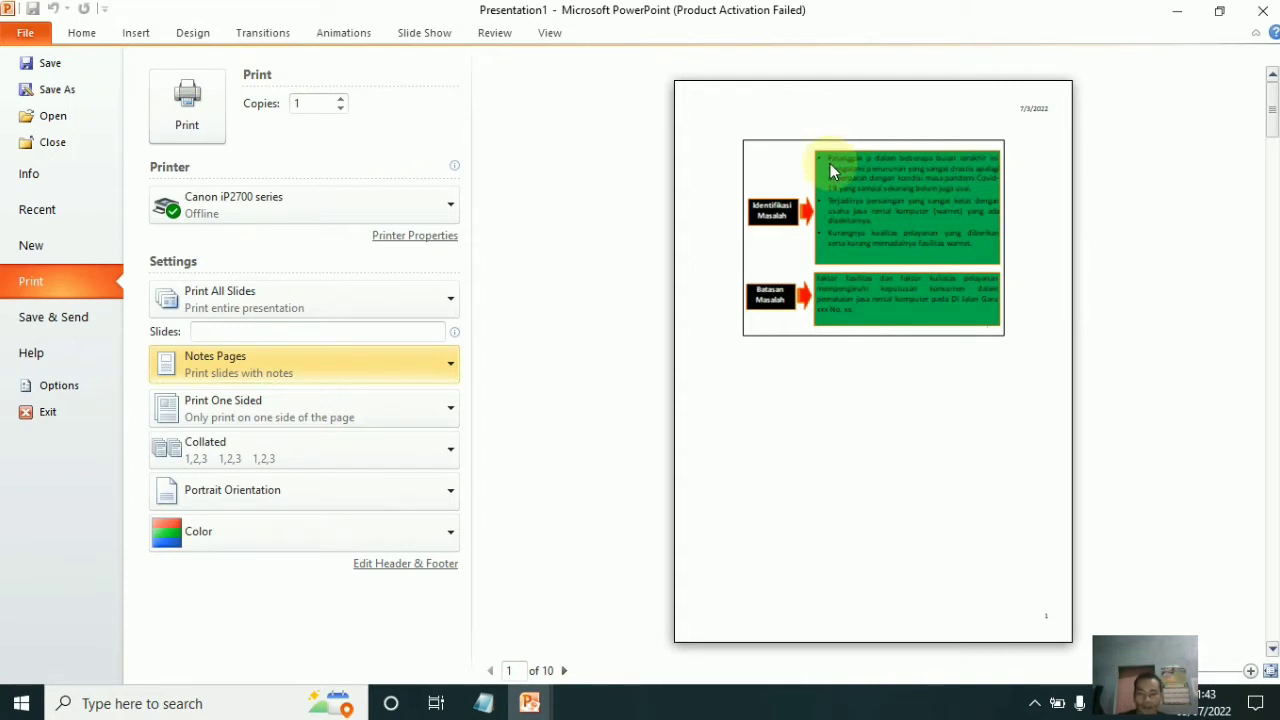
click(329, 366)
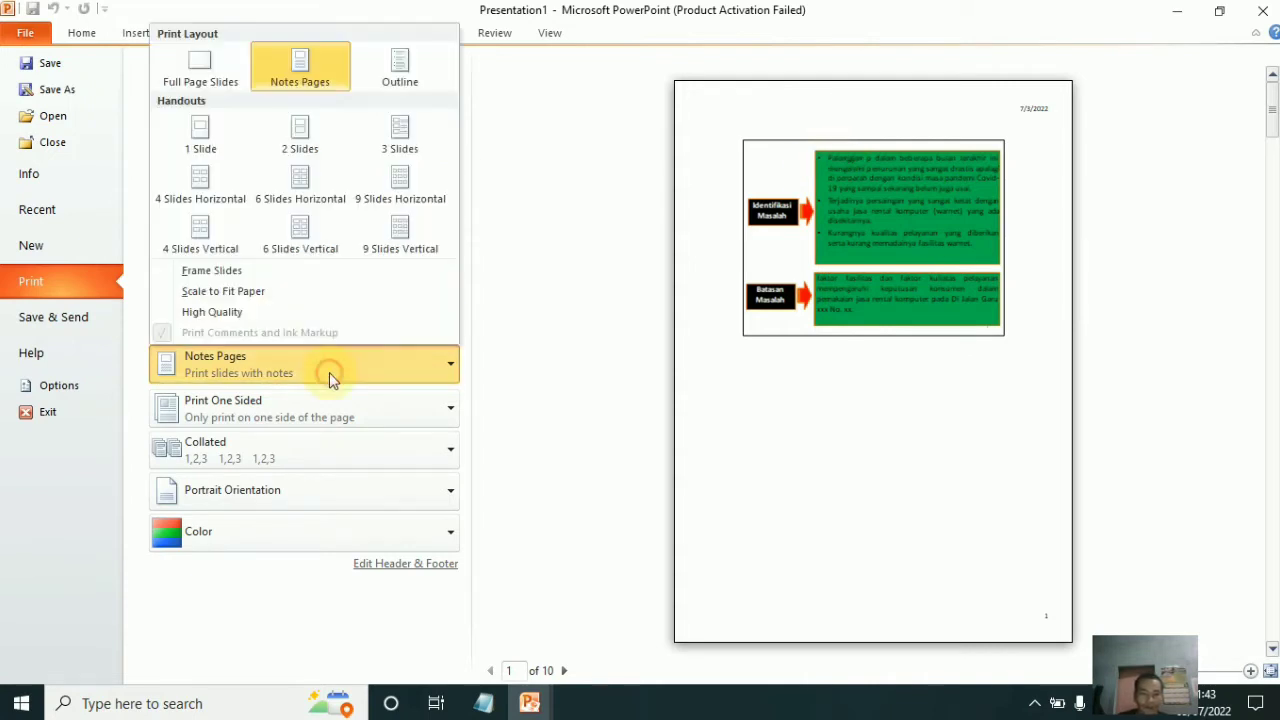
click(202, 76)
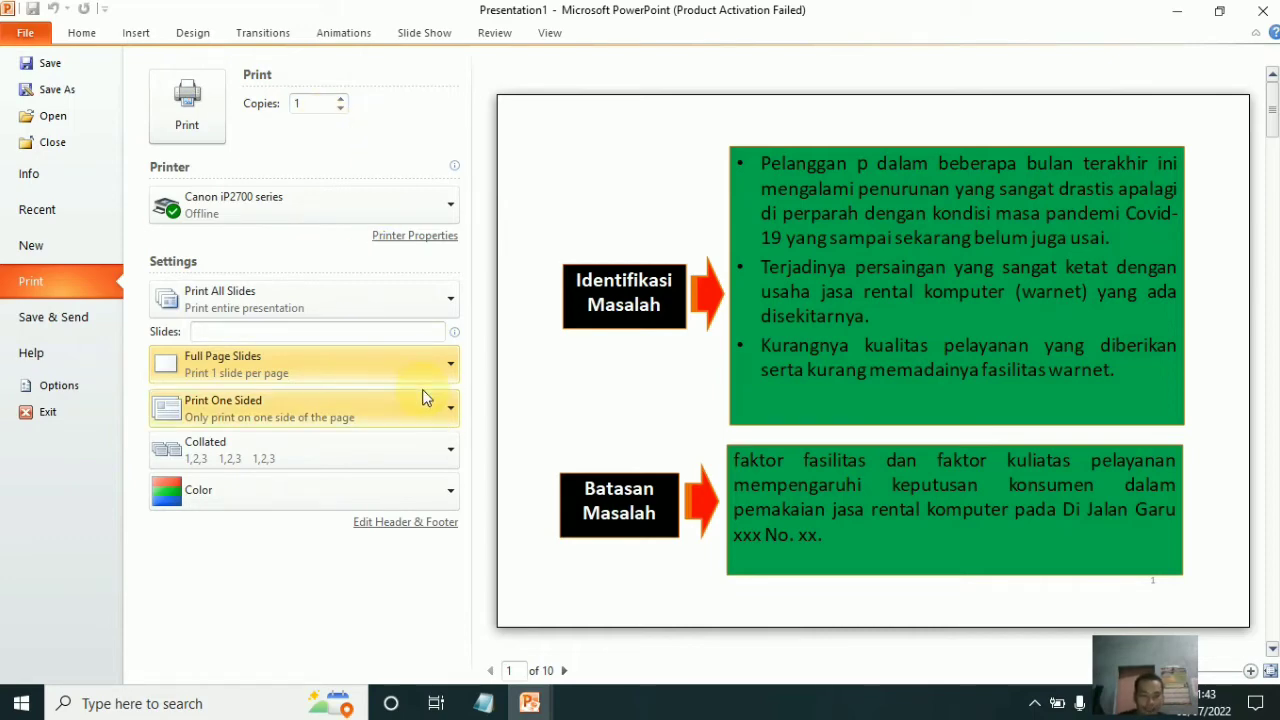
Turn on Frame Slides, try the 9 Slides Horizontal handout, then return to Full Page Slides.
click(396, 375)
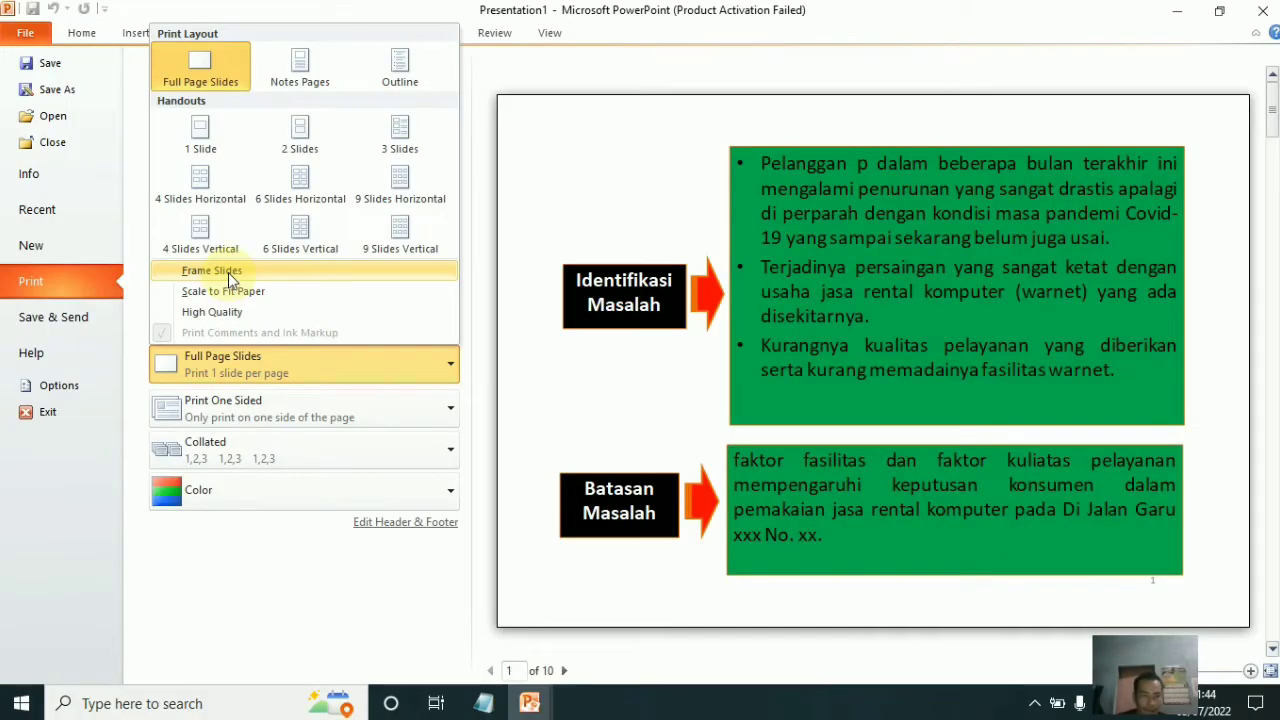
click(228, 272)
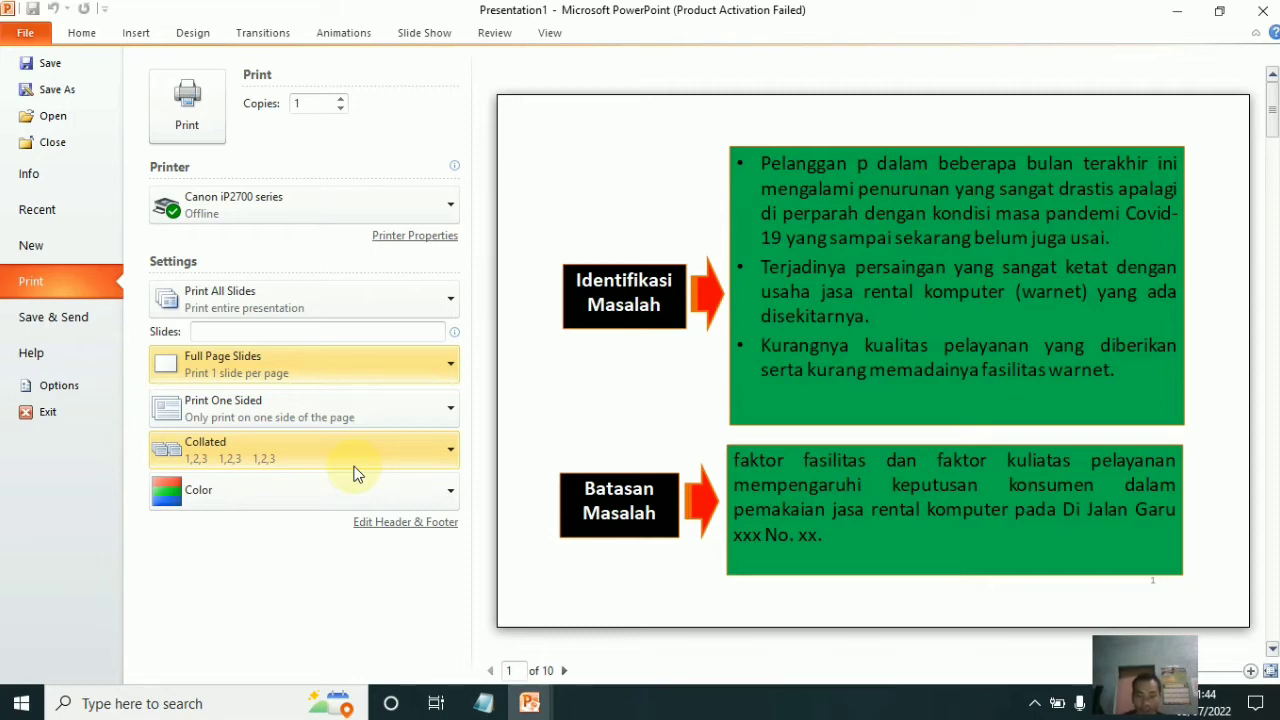
click(374, 372)
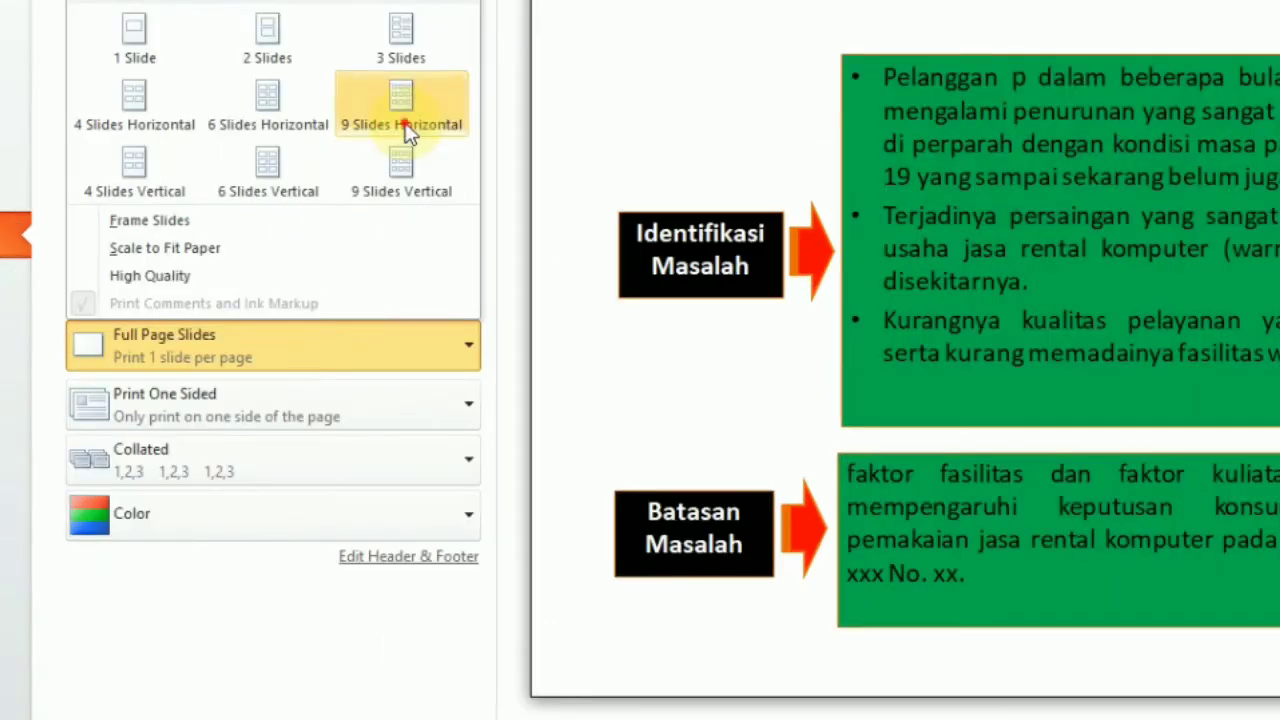
click(405, 128)
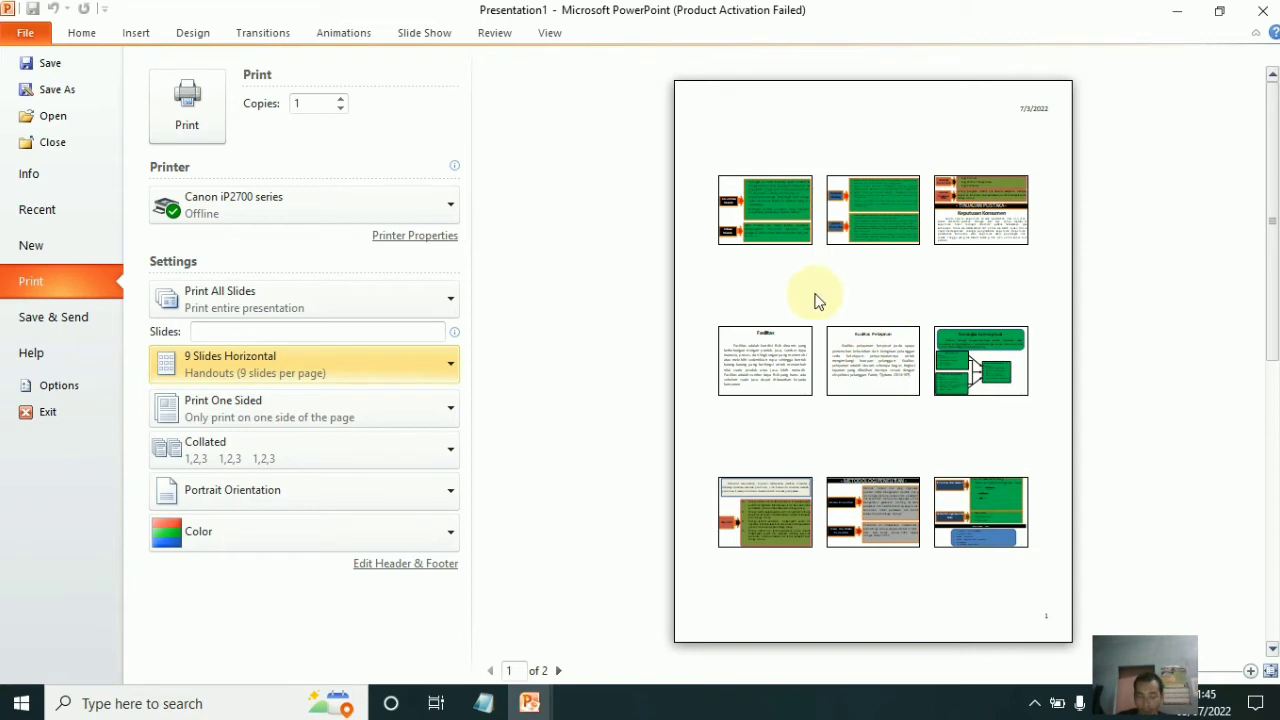
click(386, 362)
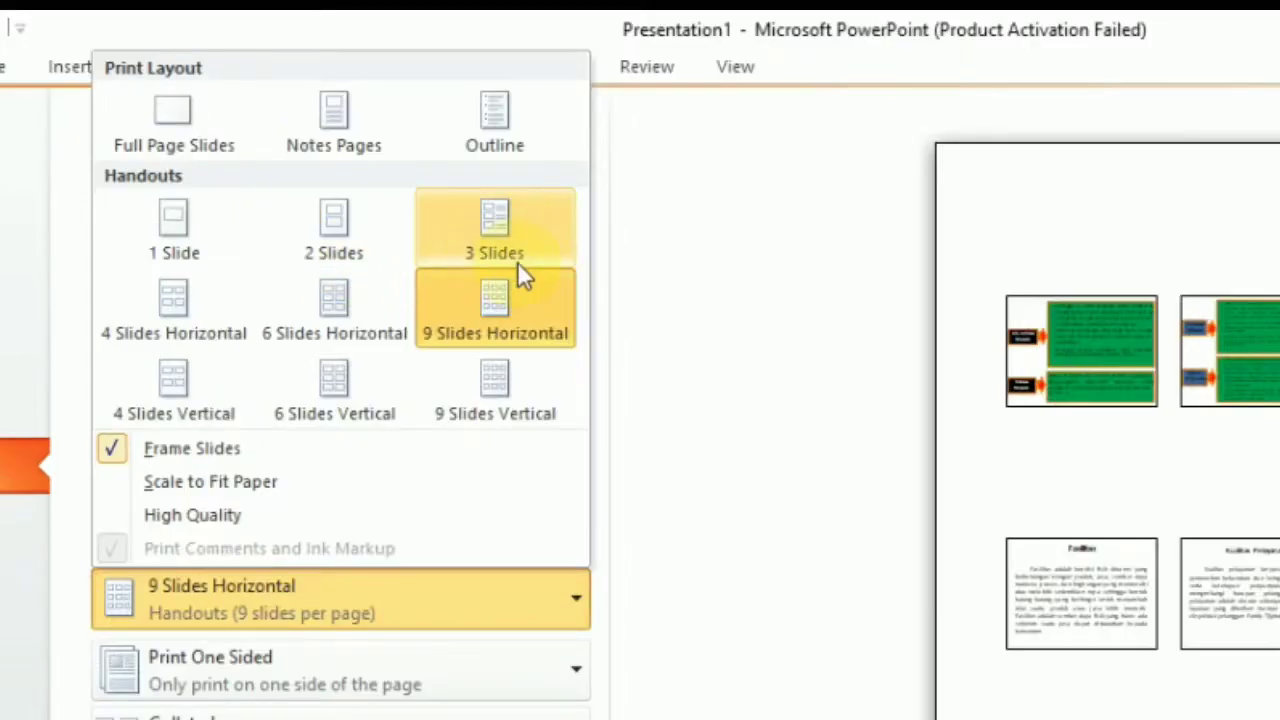
click(363, 385)
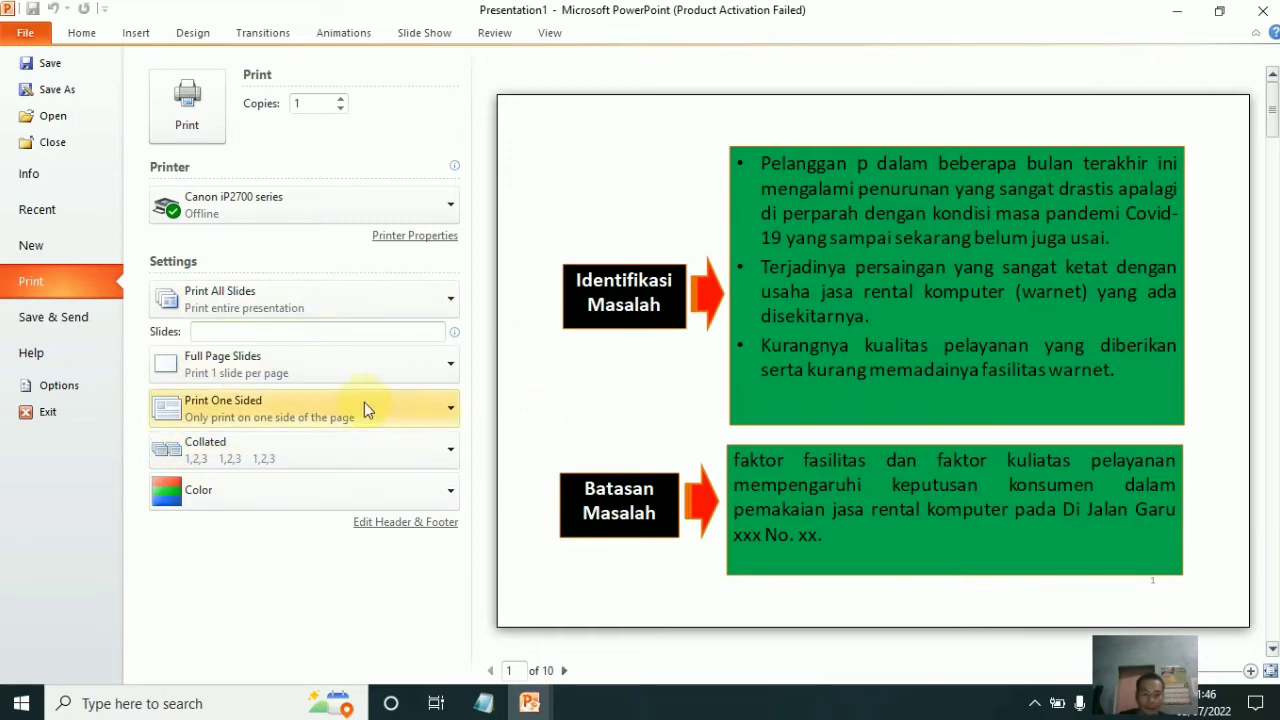
Set printing to both sides, changing the page flip from long edge to short edge.
click(367, 427)
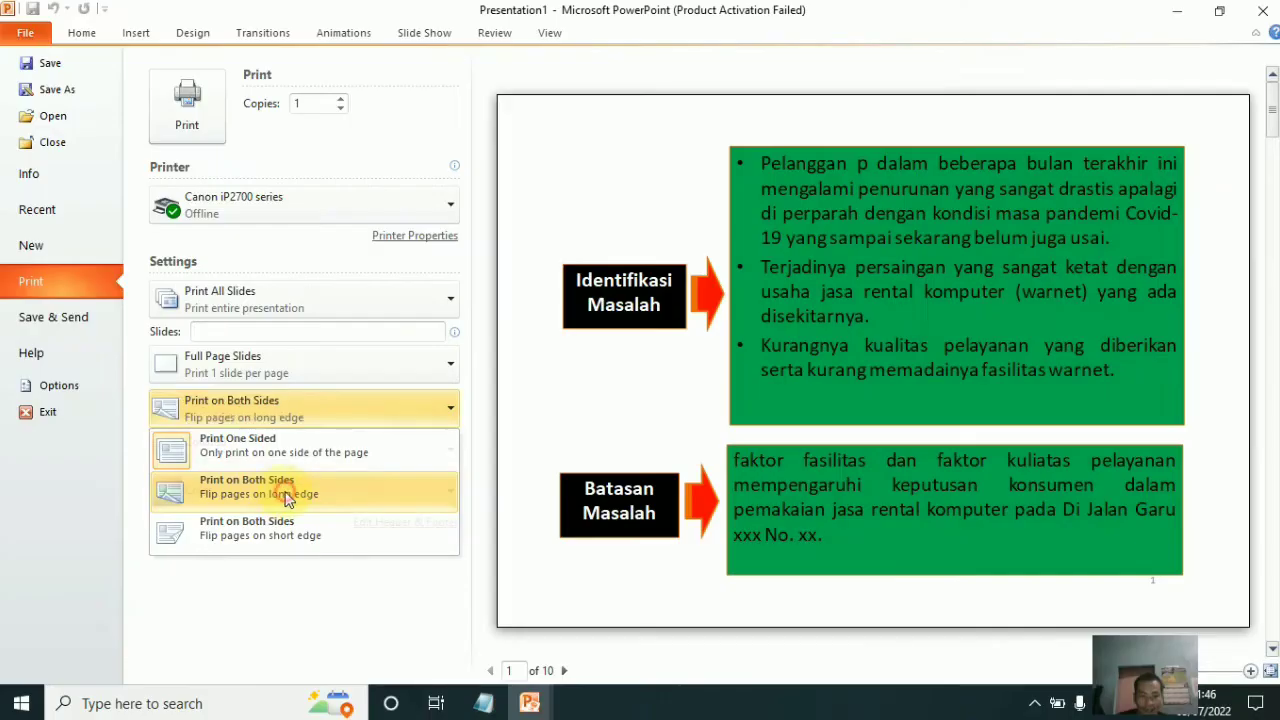
click(556, 247)
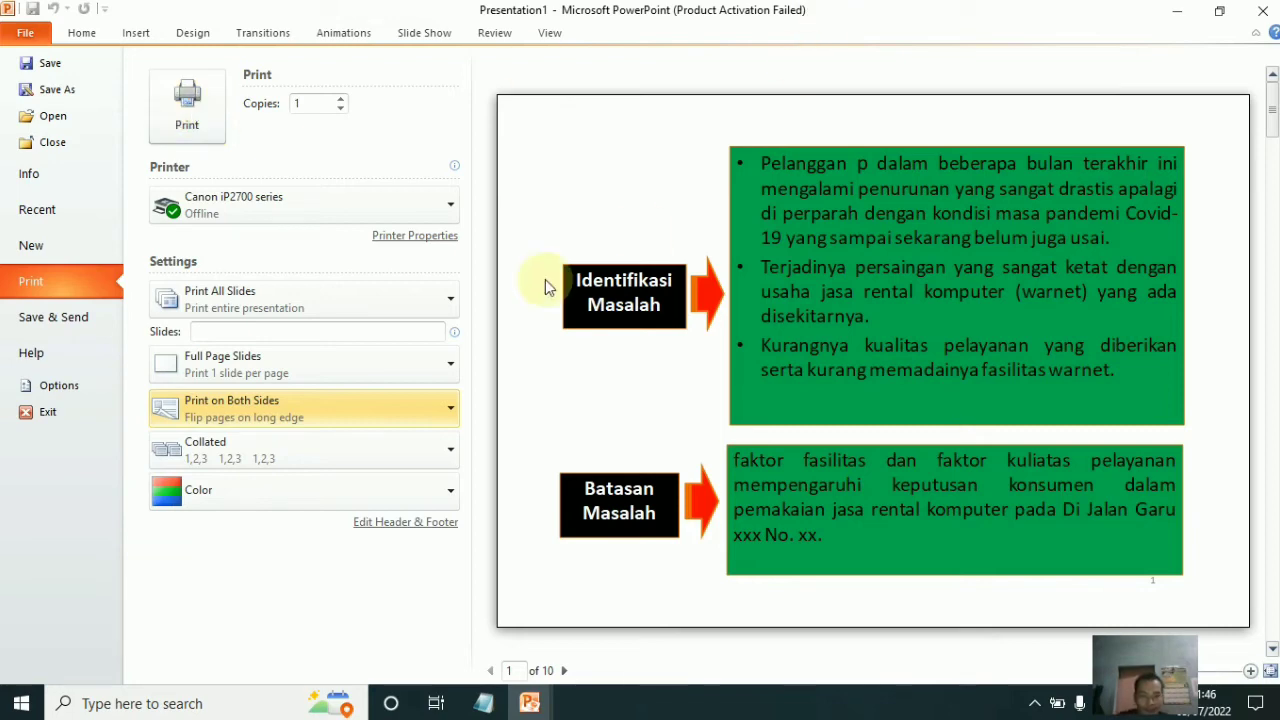
click(440, 408)
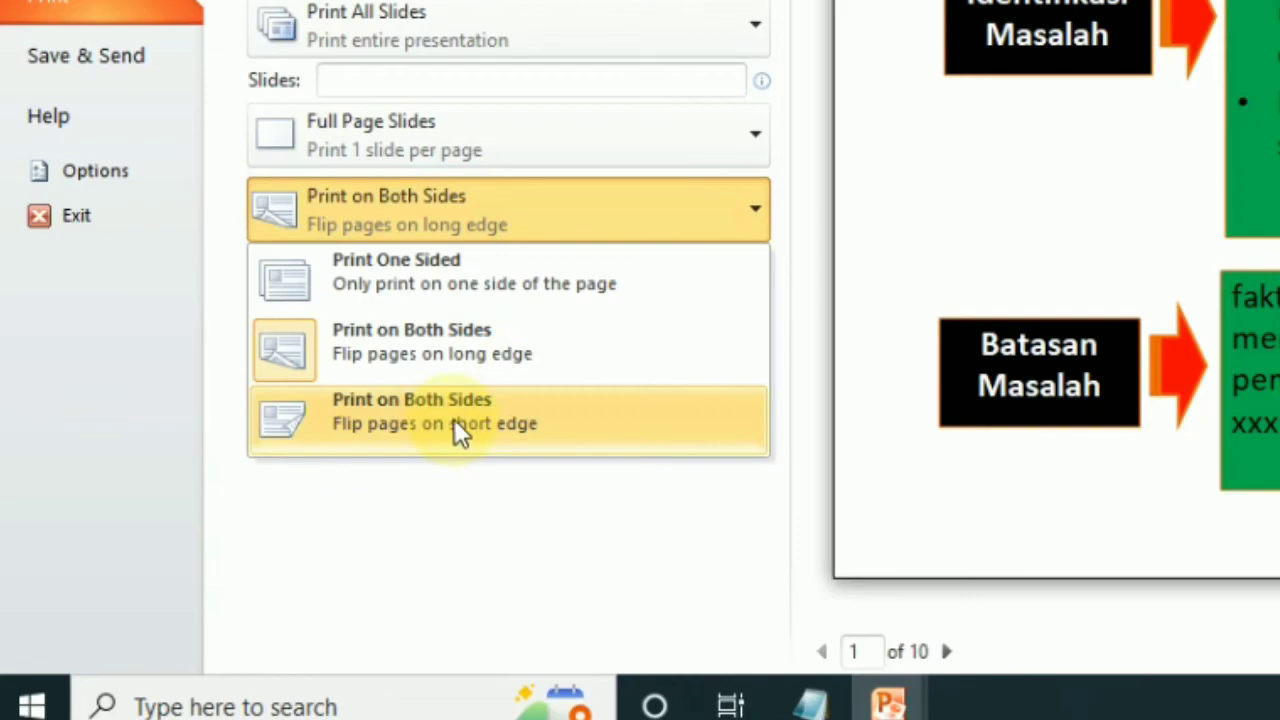
click(479, 415)
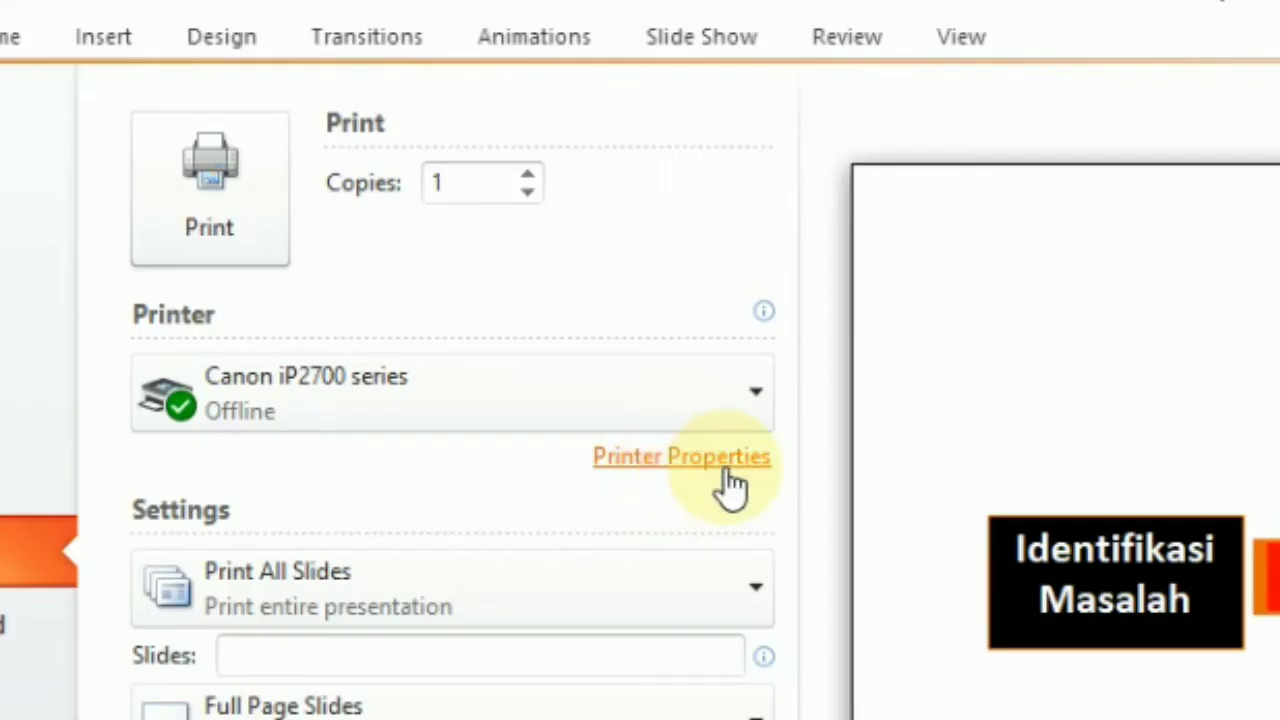
In Printer Properties, change the paper size to Legal 8.5"x14" and confirm.
click(728, 472)
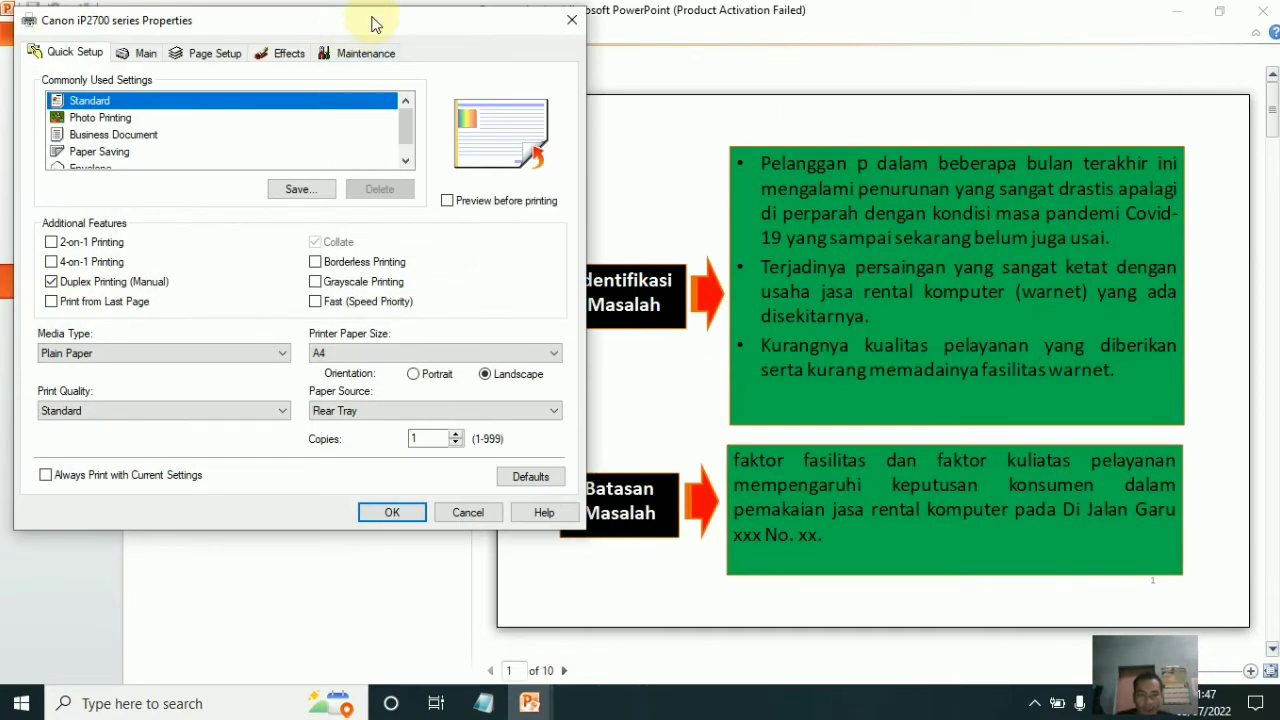
drag(371, 23, 720, 43)
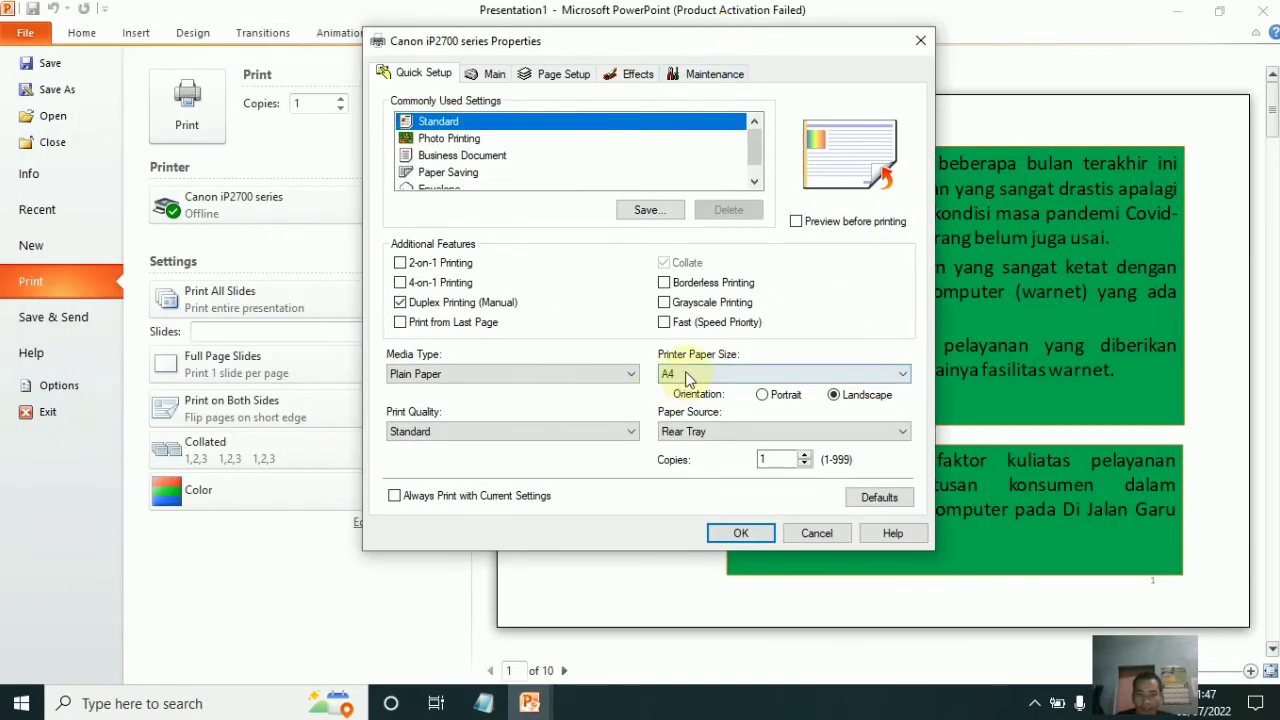
click(736, 371)
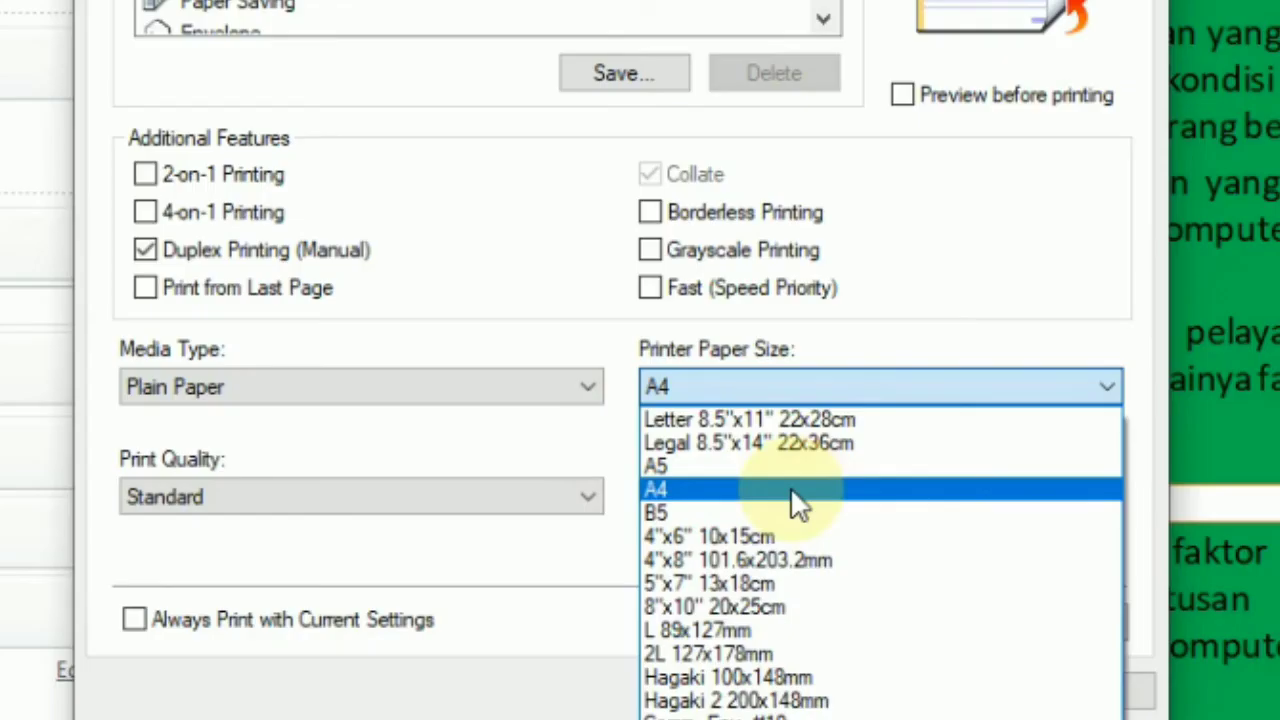
click(710, 455)
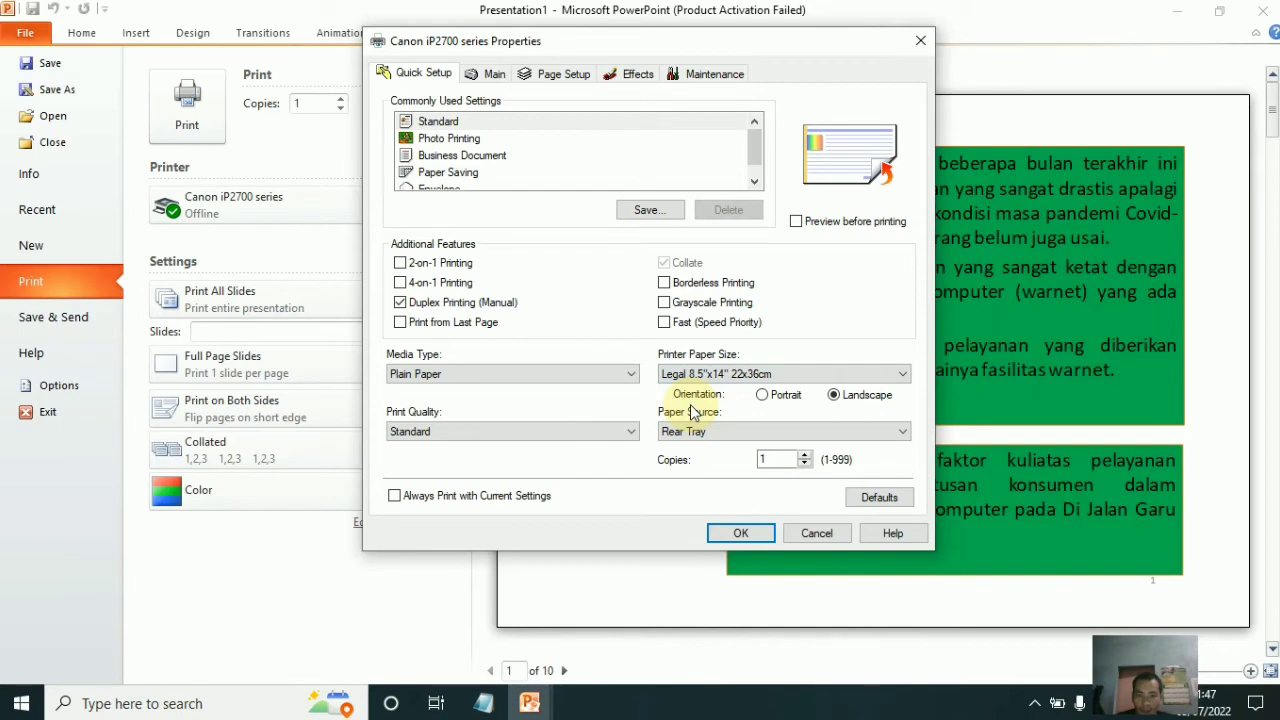
click(738, 530)
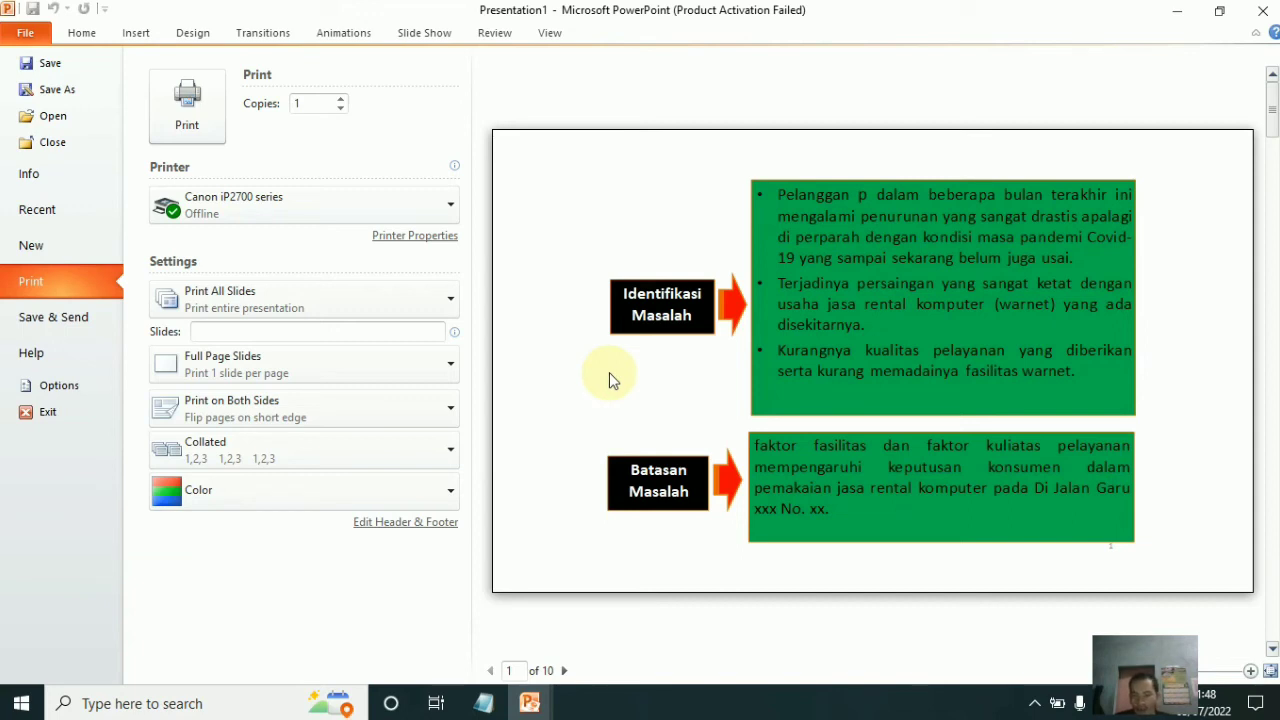
Set the print layout to Notes Pages.
click(378, 313)
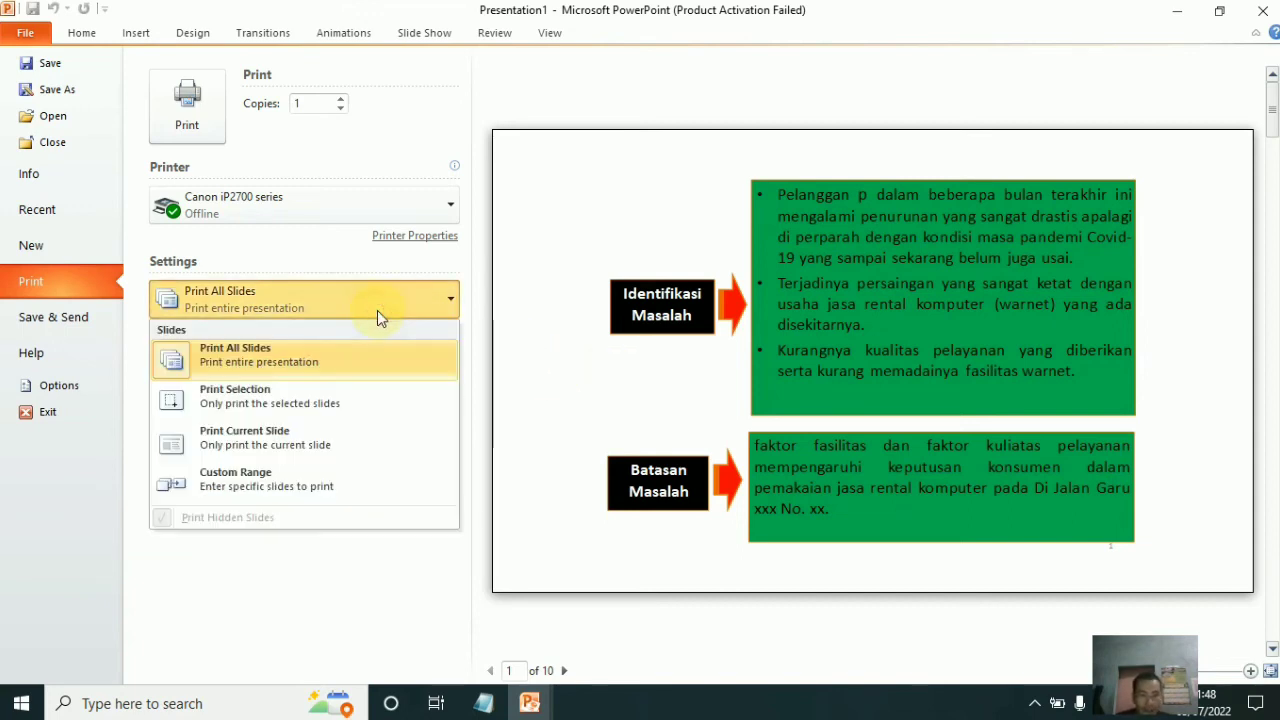
click(377, 310)
click(343, 371)
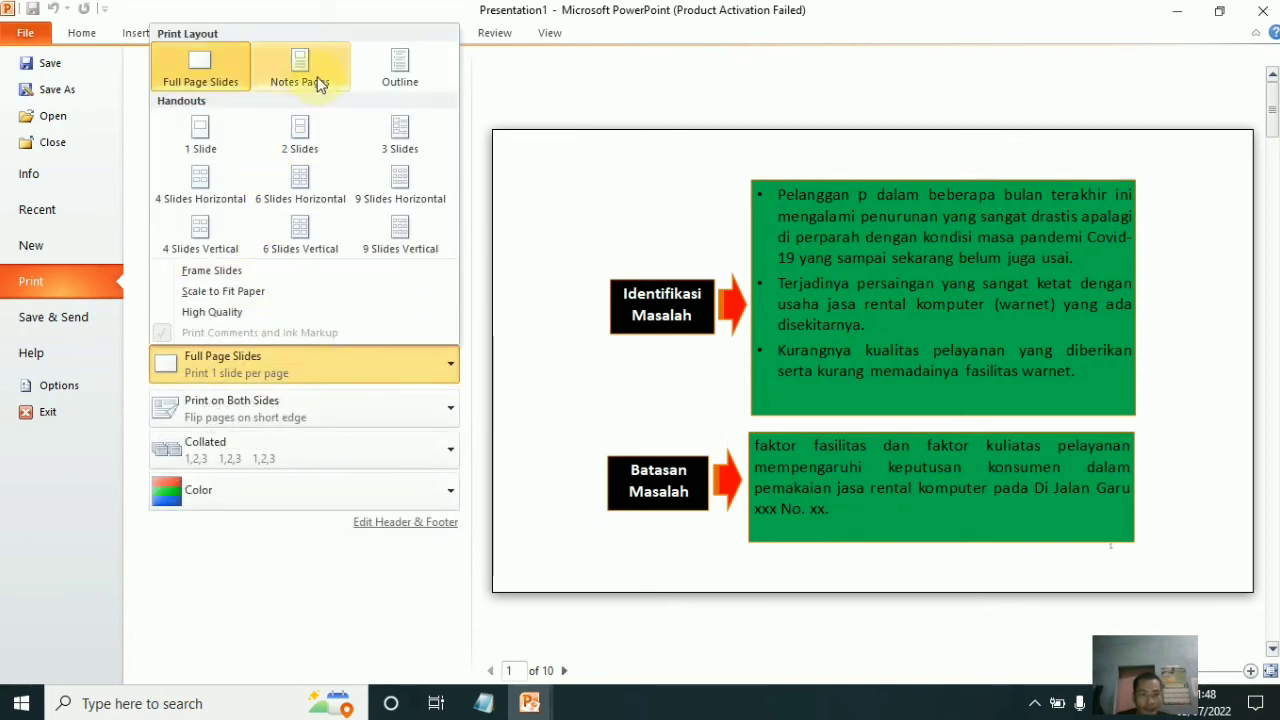
click(300, 70)
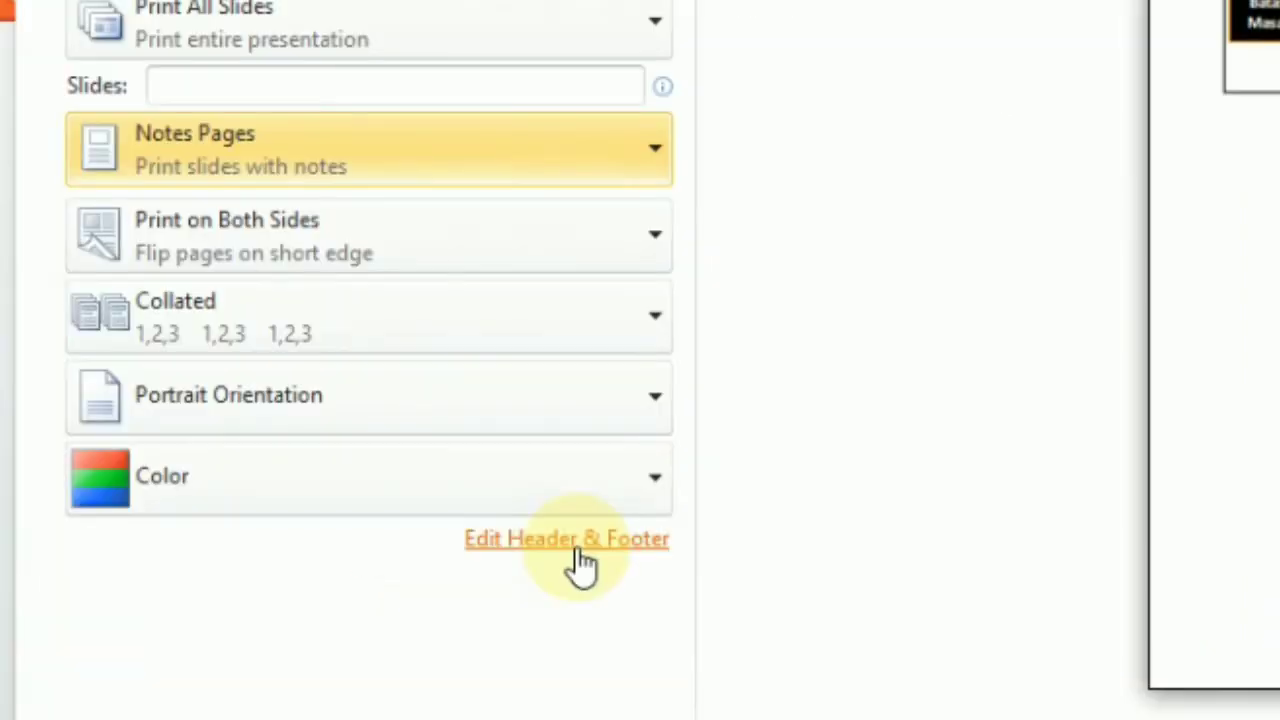
Keep the date on with a blank fixed date, keep page numbers on, and apply to all notes pages.
click(578, 552)
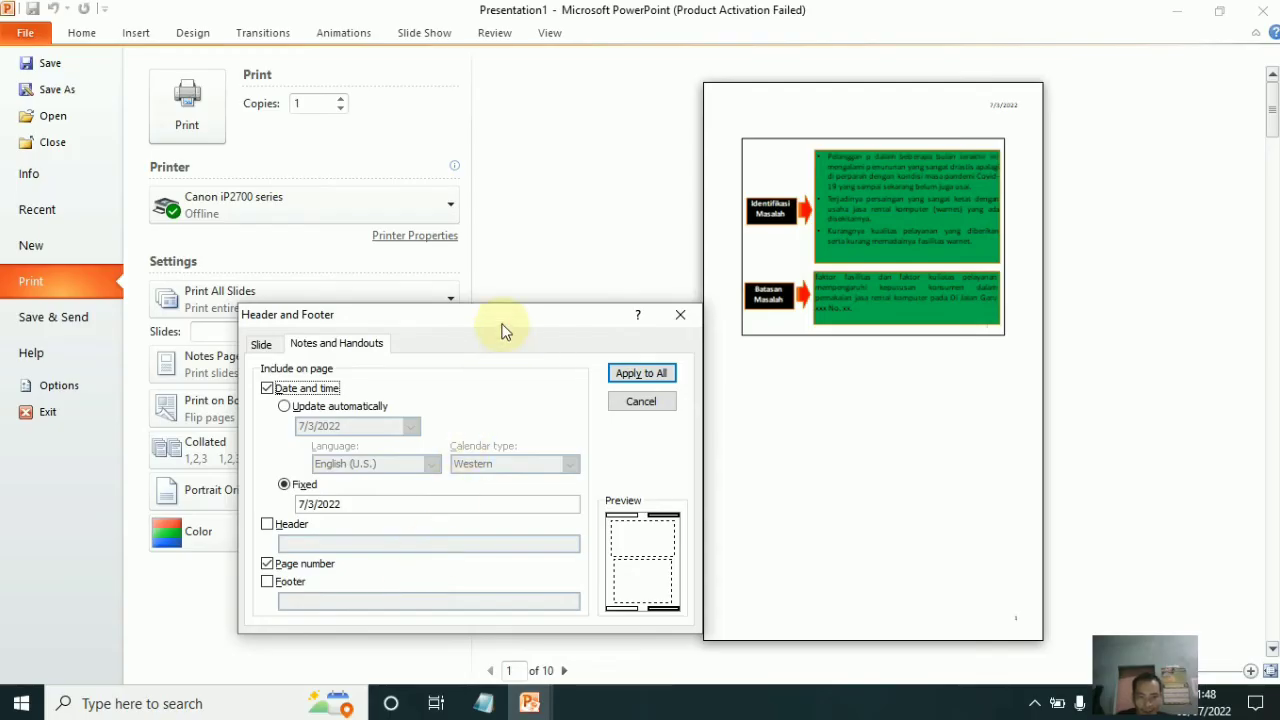
drag(503, 330, 903, 264)
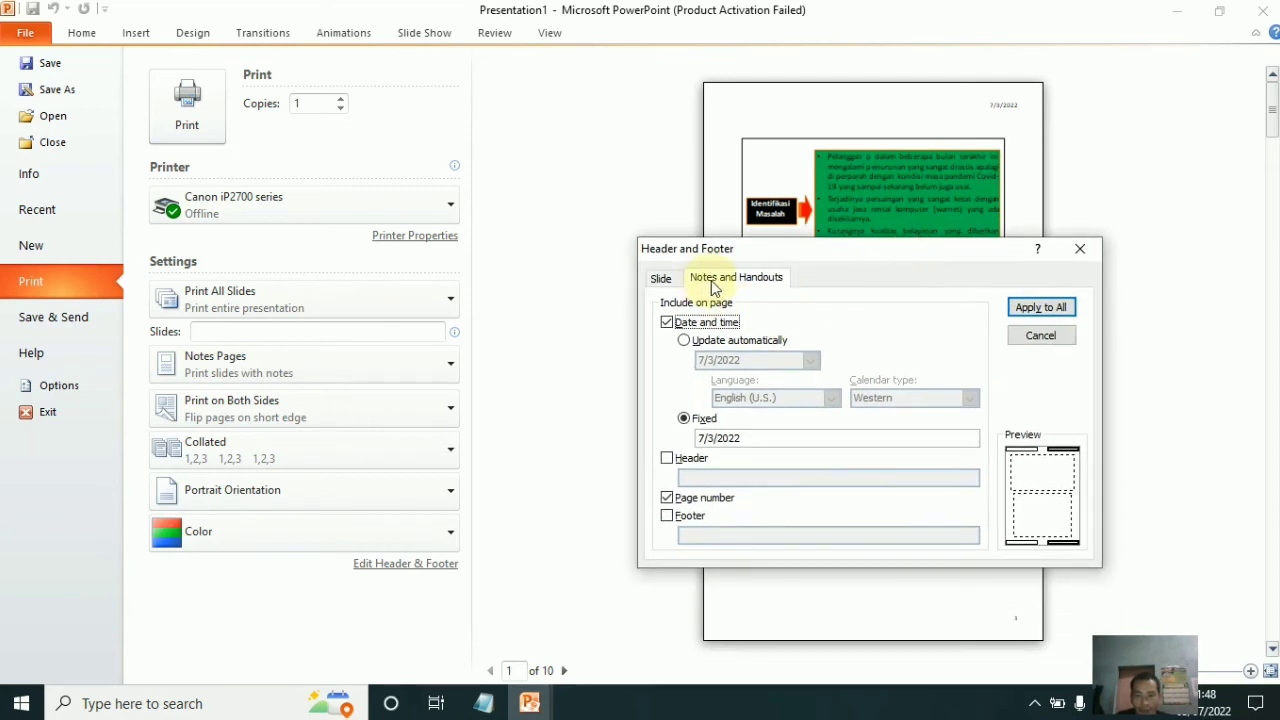
click(669, 323)
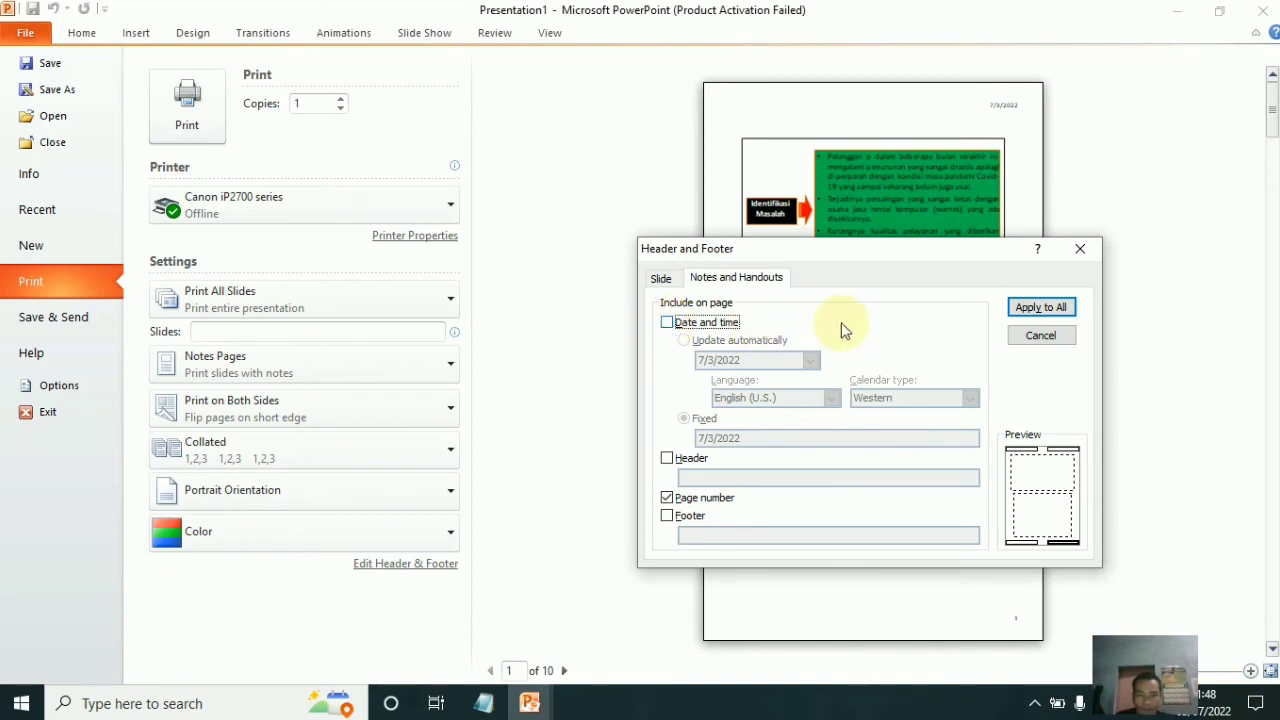
click(667, 324)
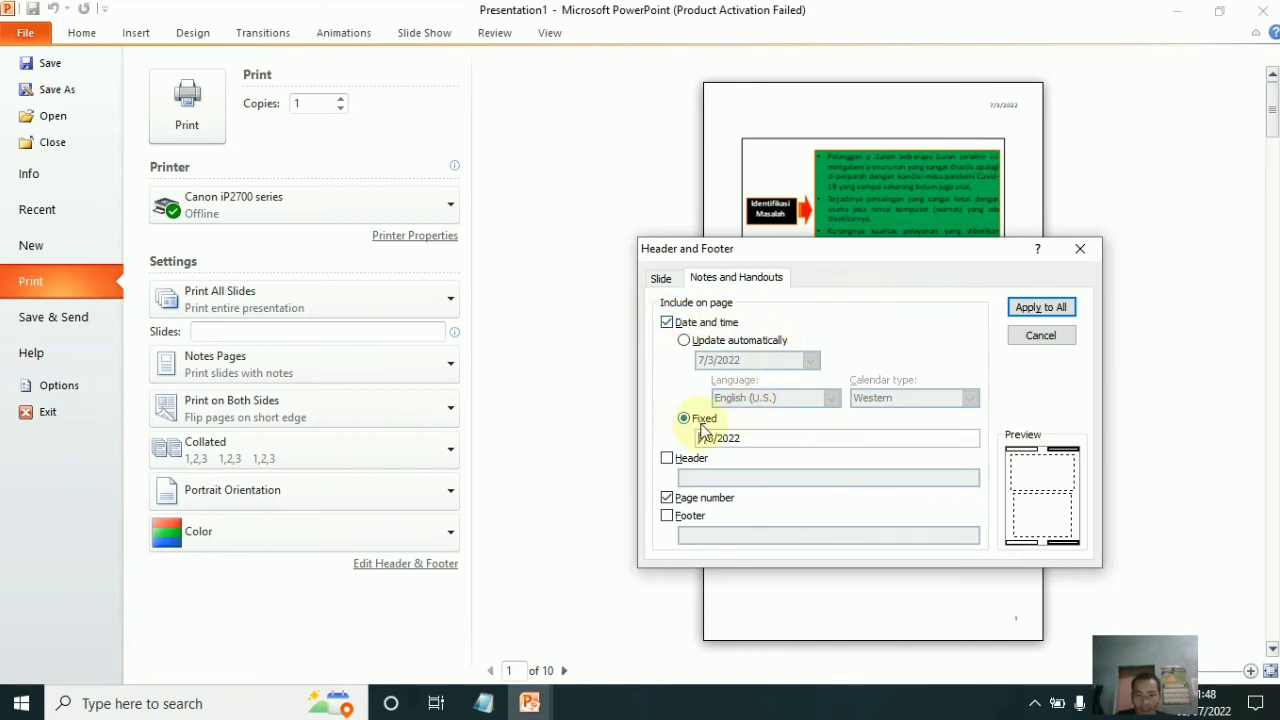
double_click(764, 438)
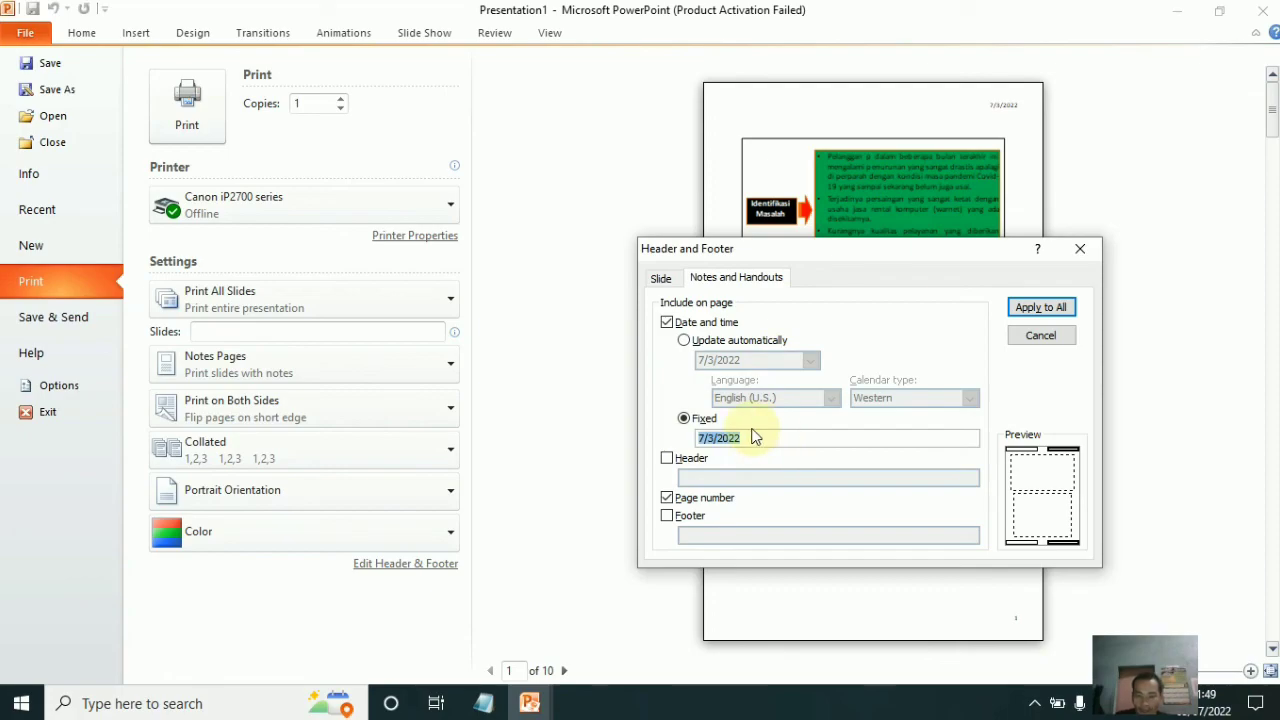
key(BackSpace)
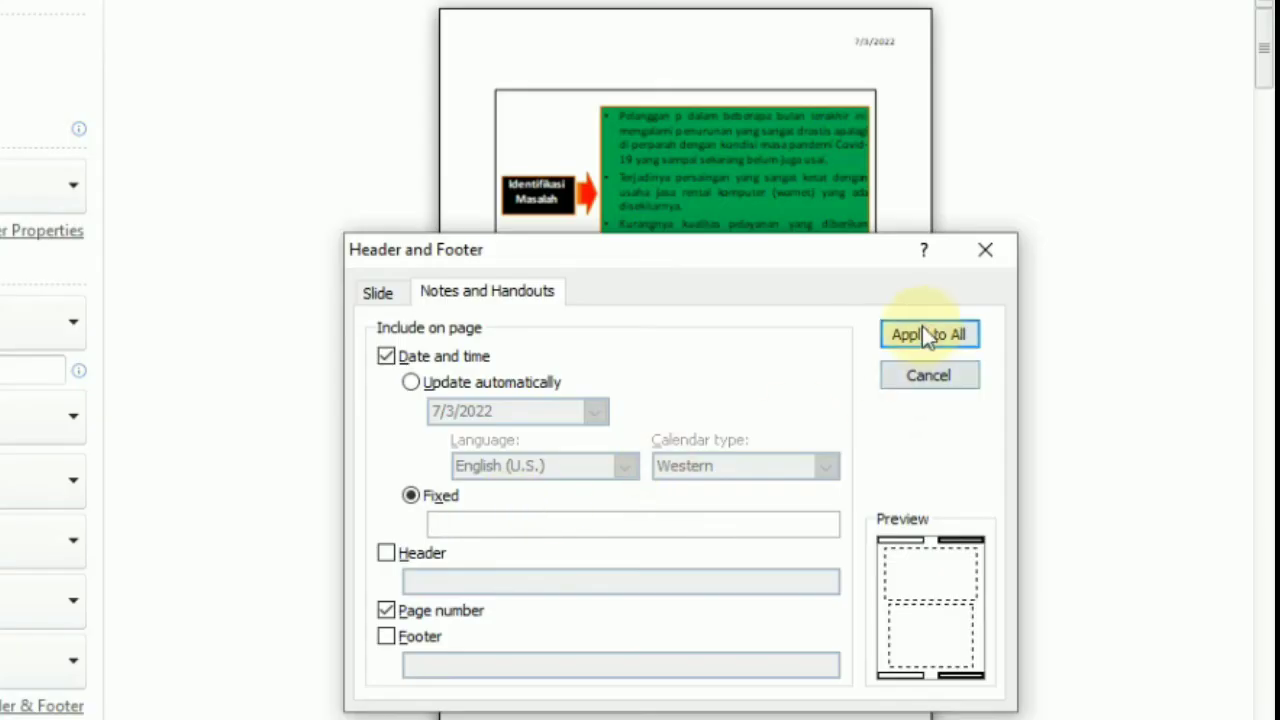
click(945, 338)
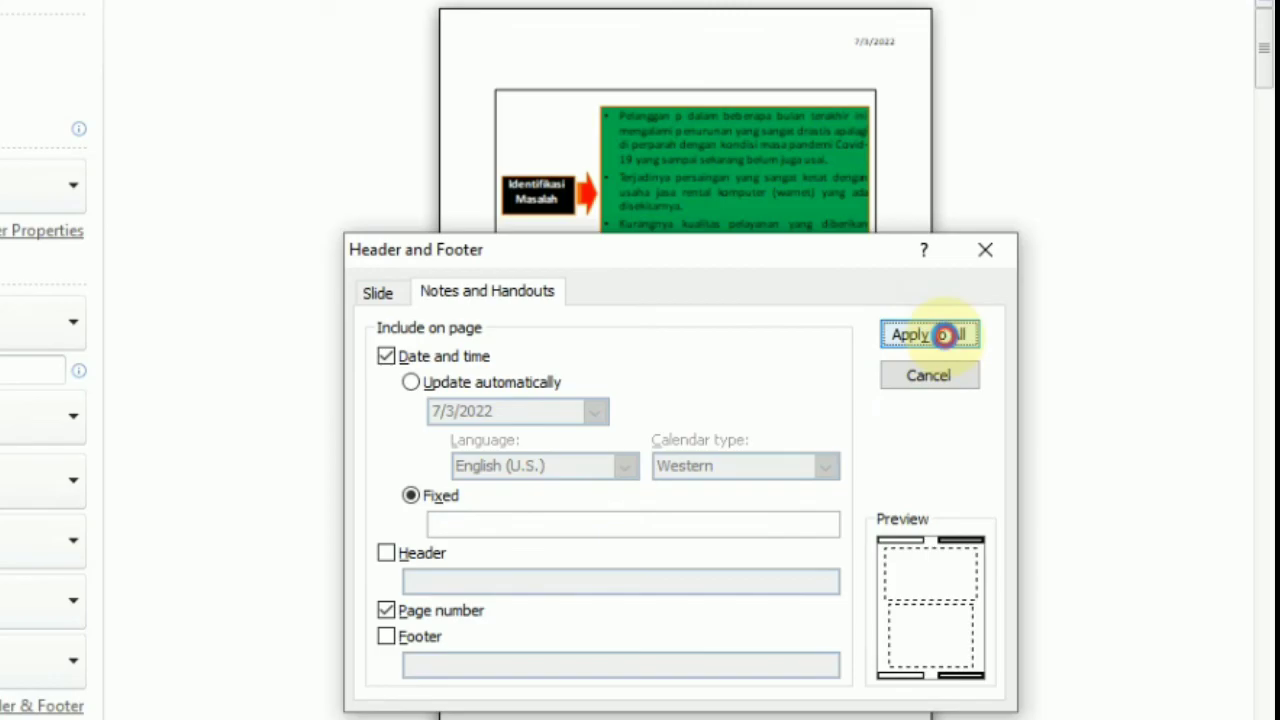